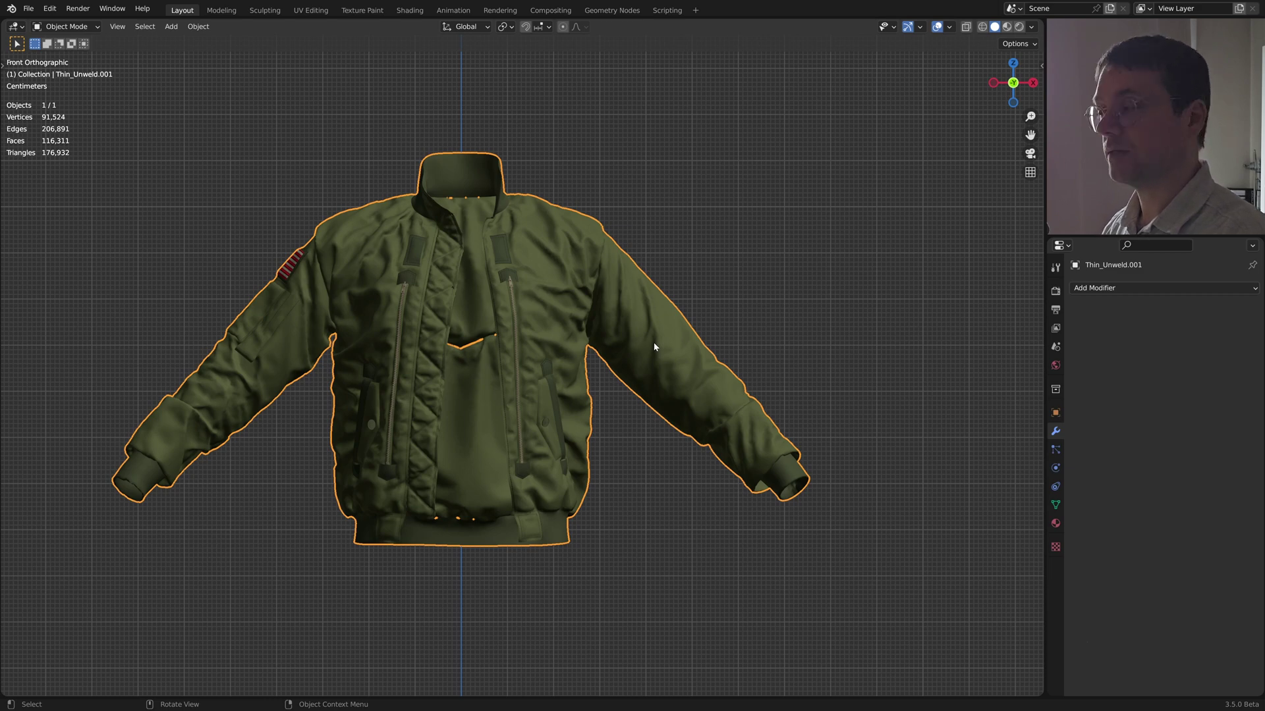
In Edit Mode, lasso-select all vertices of the jacket's sleeve without the flag patch, from shoulder seam to cuff.
key("t")
key("n")
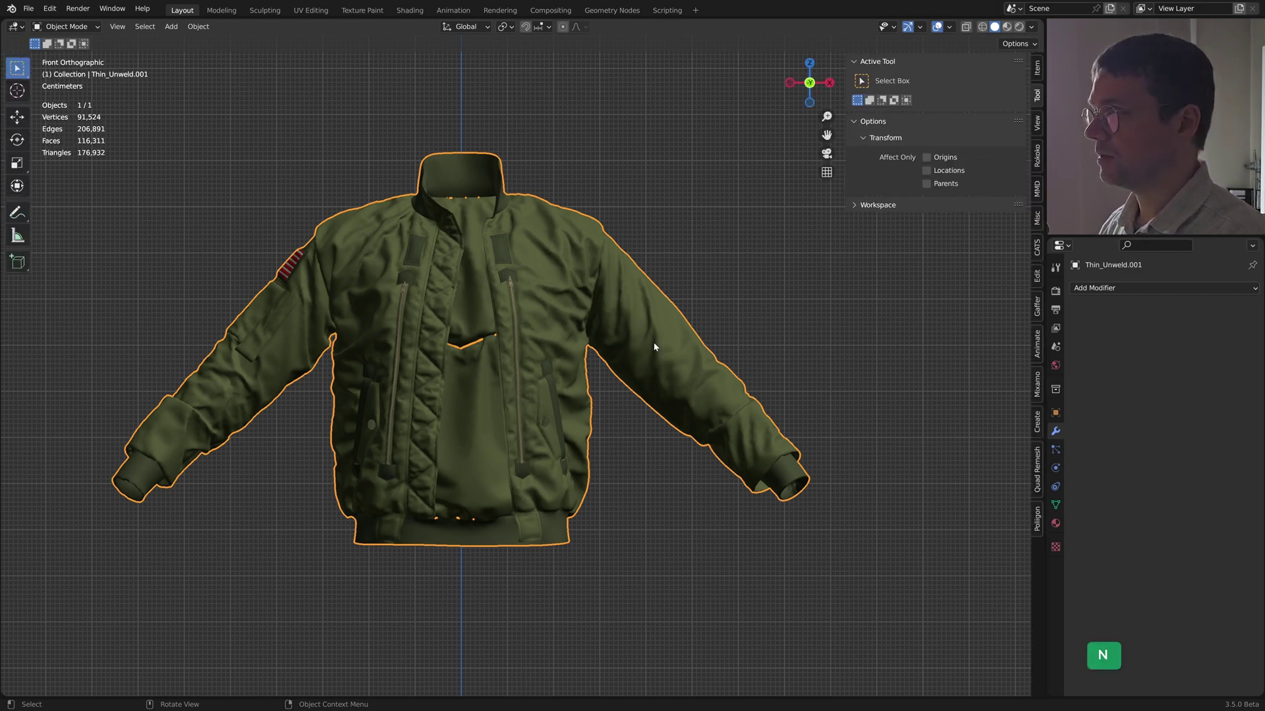
key("ctrl+Tab")
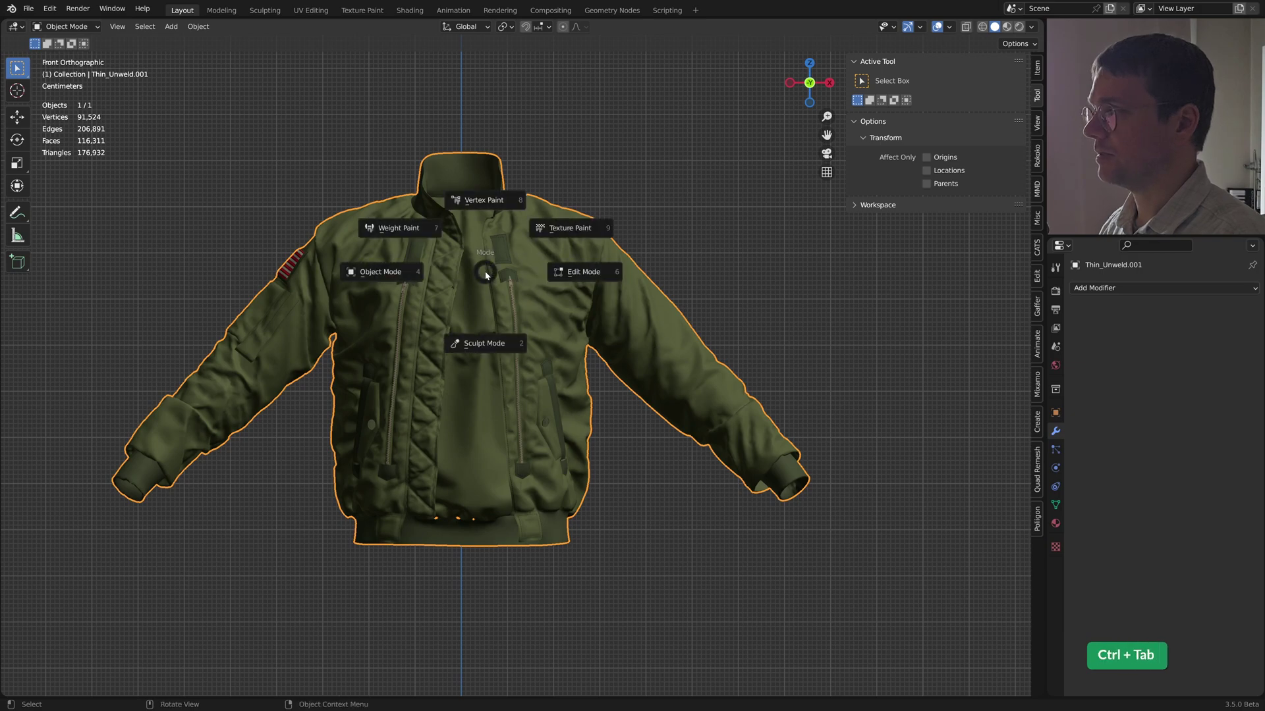
left_click(560, 276)
scroll(747, 421, "up", 1)
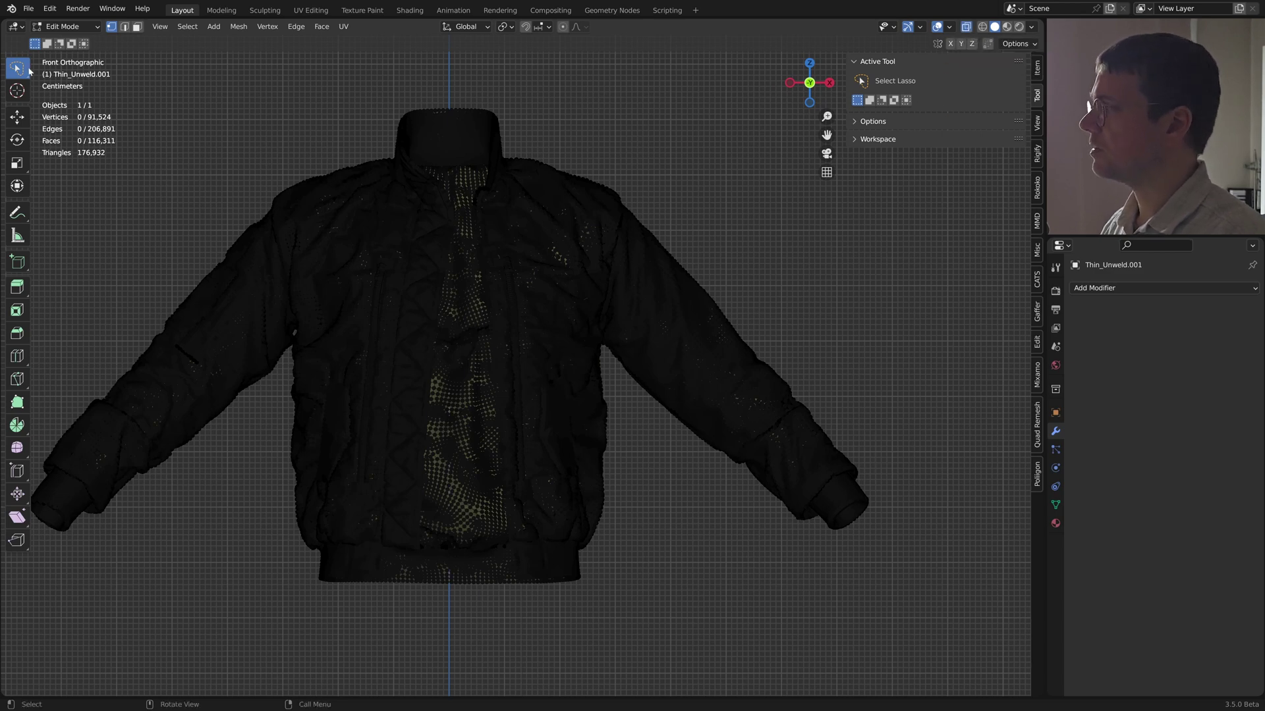
left_click(17, 69)
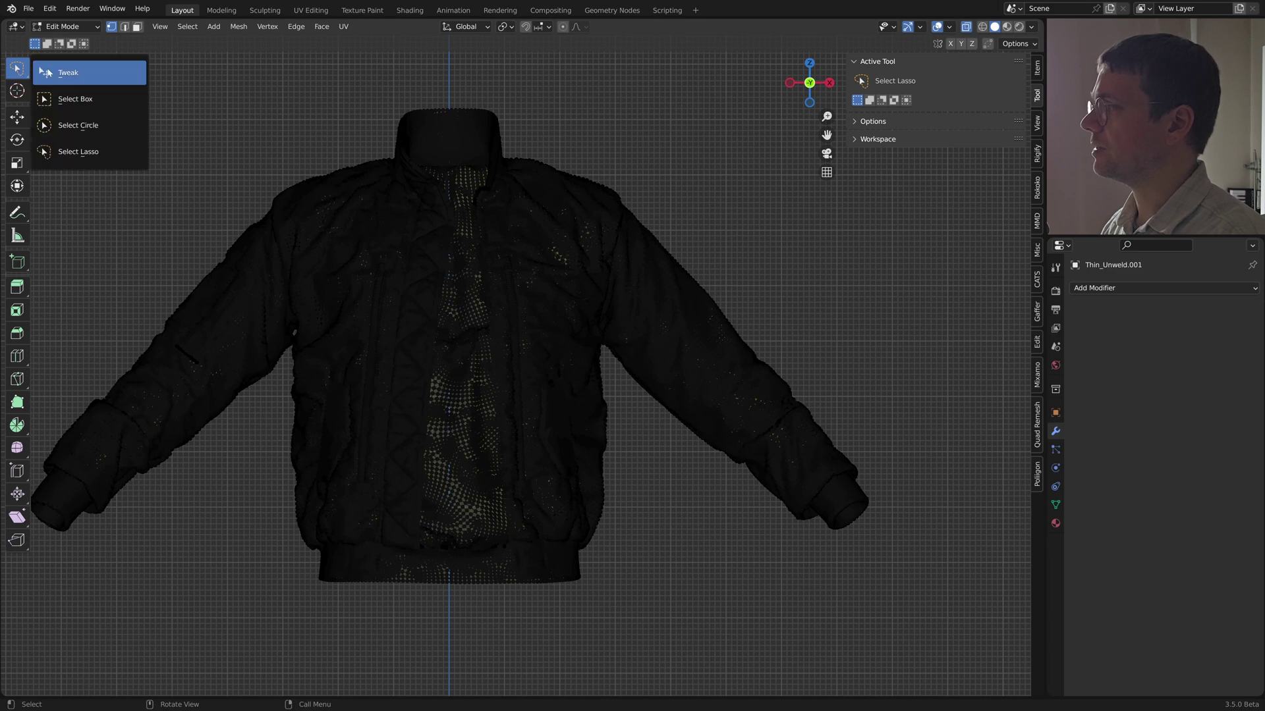
left_click(112, 156)
mouse_move(897, 571)
left_mouse_down()
mouse_move(799, 544)
mouse_move(677, 455)
mouse_move(590, 312)
mouse_move(614, 186)
mouse_move(955, 491)
mouse_move(962, 526)
left_mouse_up()
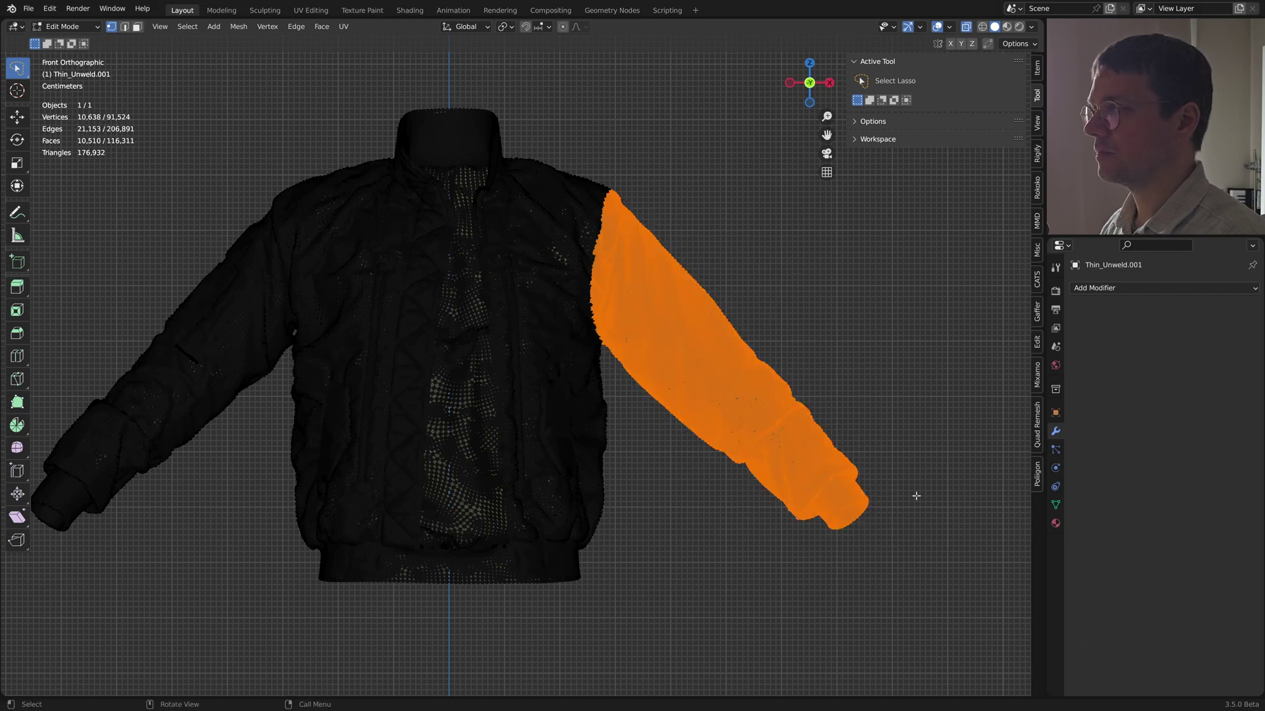
mouse_move(840, 279)
middle_mouse_down()
mouse_move(601, 271)
mouse_move(823, 262)
middle_mouse_up()
Create a face set from the Edit Mode selection of the sleeve in Sculpt Mode and turn off X-ray.
key("KP_1")
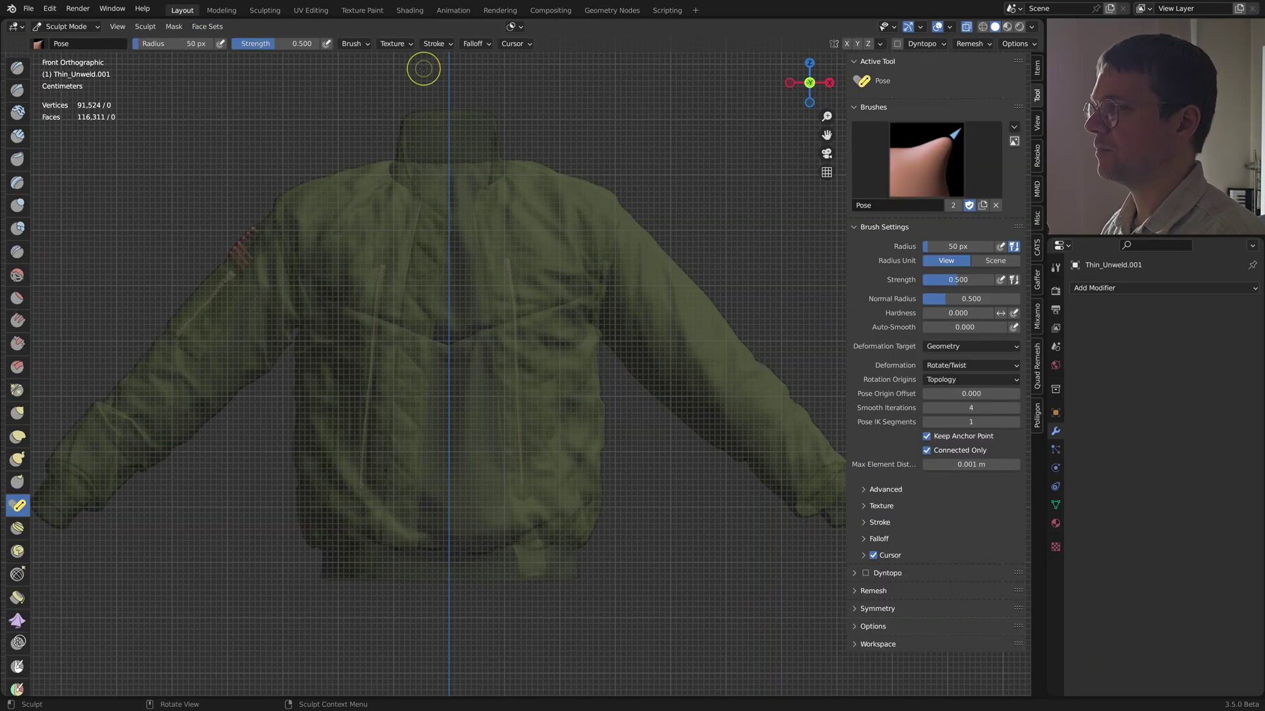
left_click(208, 27)
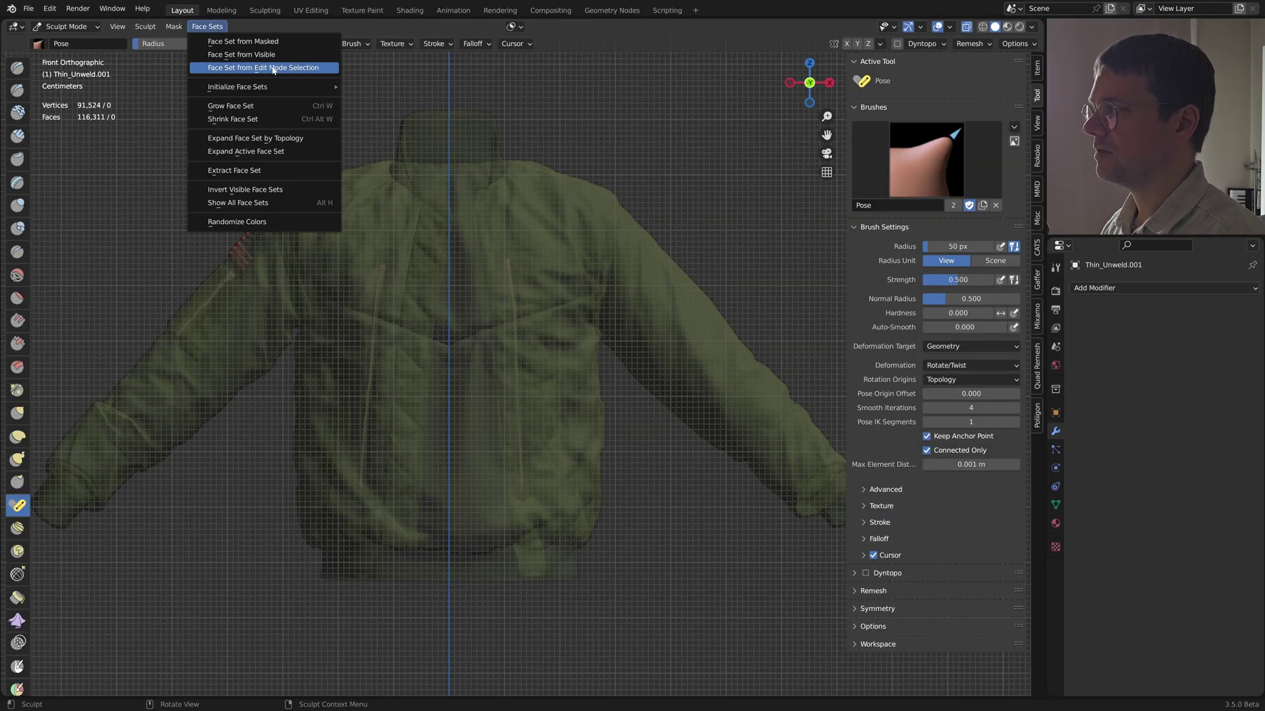
left_click(327, 70)
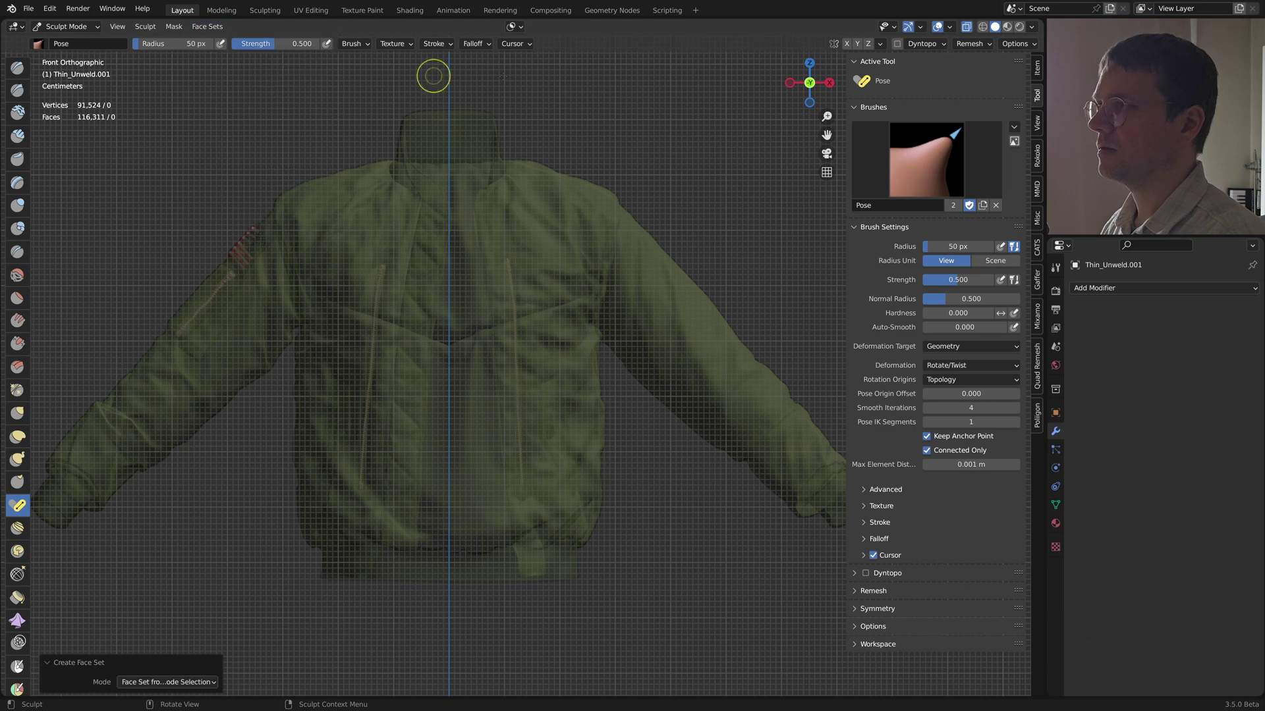
left_click(967, 27)
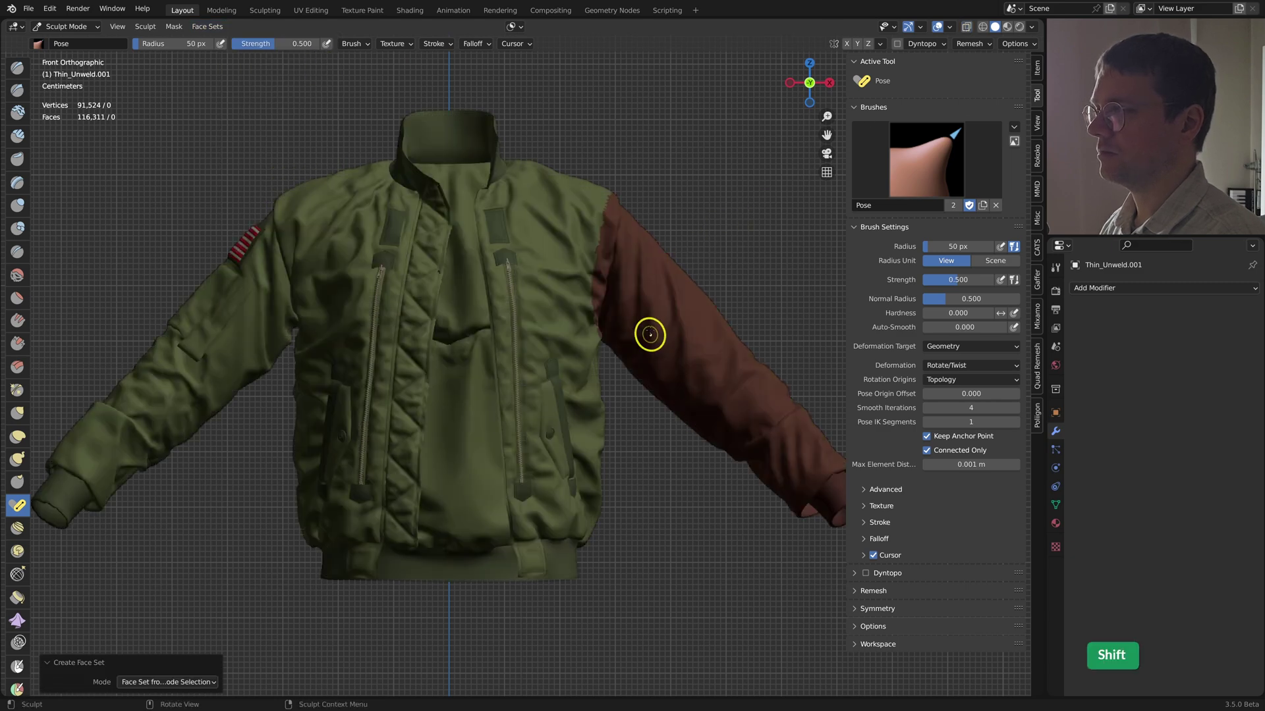
middle_click_drag(649, 333, 577, 307, "shift")
key("n")
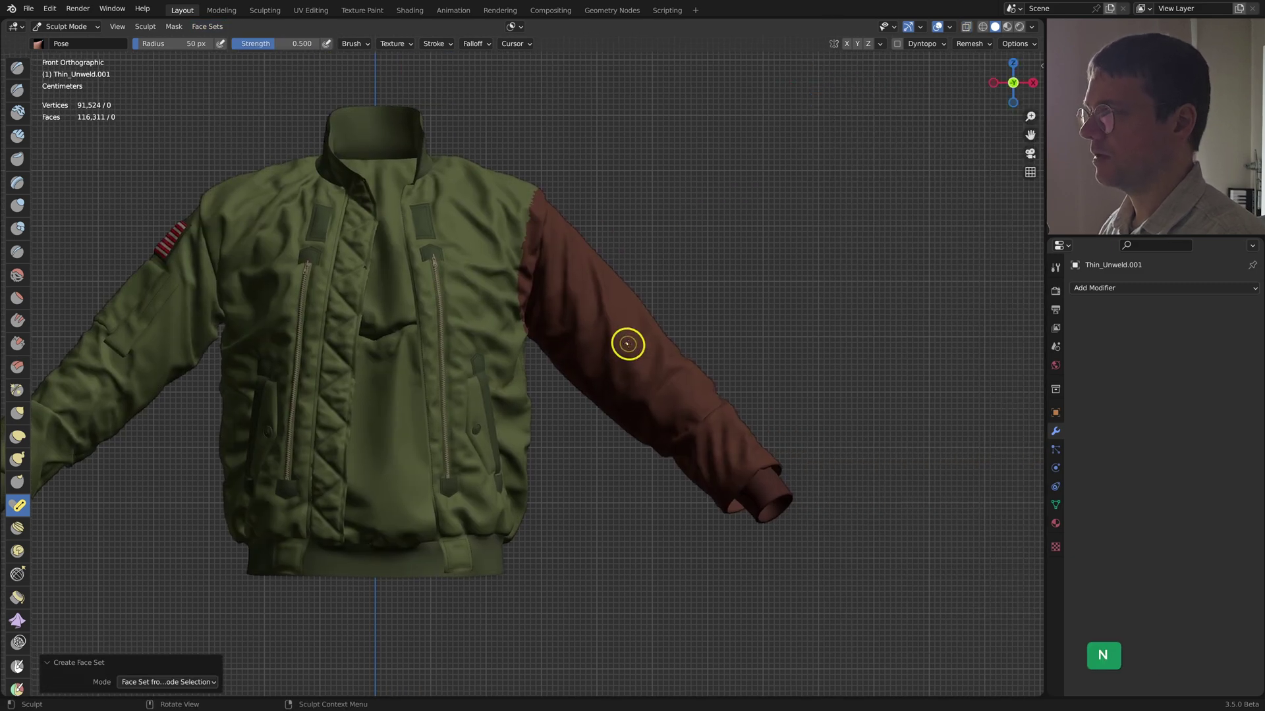
Return to Edit Mode, clear the selection and lasso-select only the forearm part of the same sleeve down to the cuff.
key("ctrl+Tab")
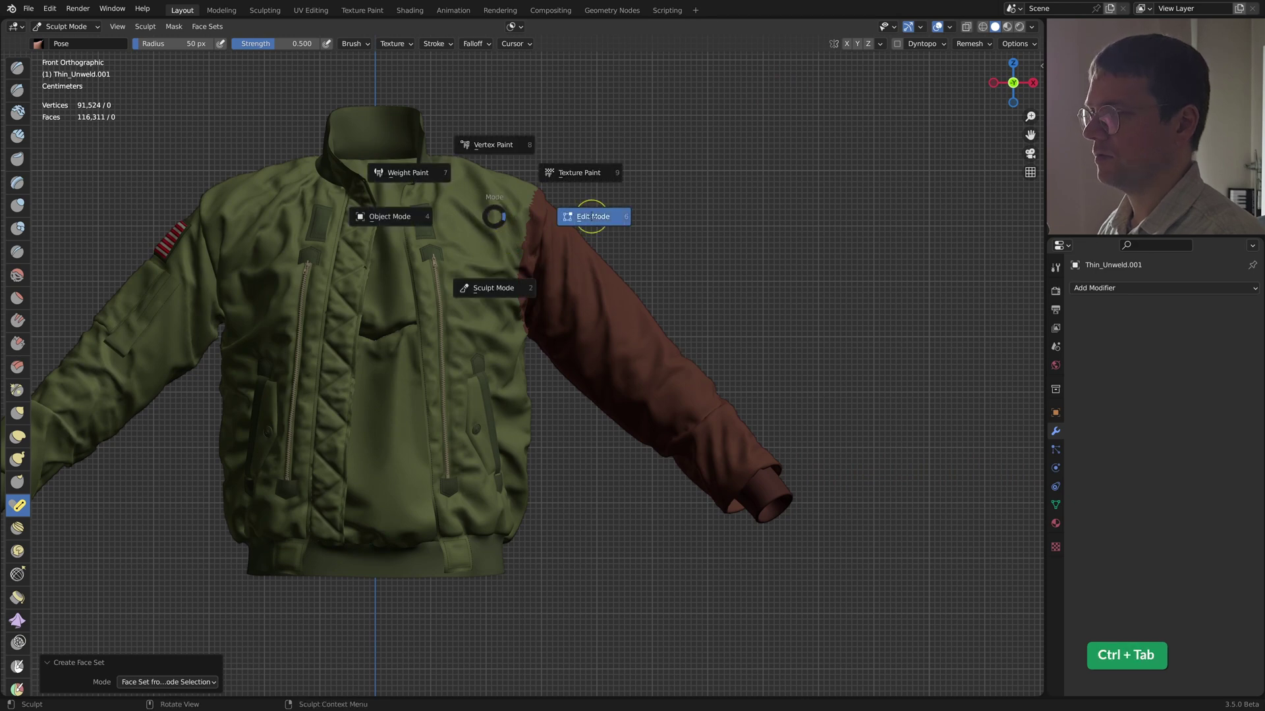
left_click(578, 215)
key("alt+a")
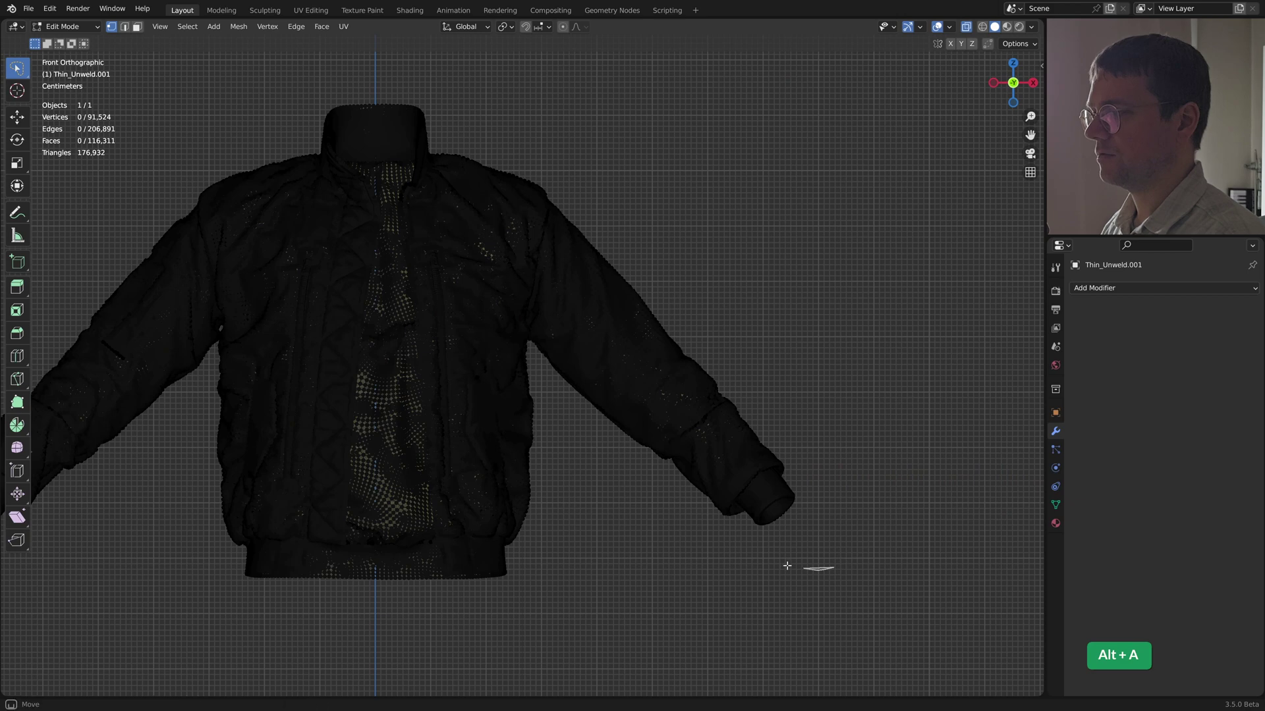
mouse_move(787, 566)
right_mouse_down("ctrl")
mouse_move(640, 494)
mouse_move(596, 442)
mouse_move(596, 405)
mouse_move(652, 331)
mouse_move(747, 367)
mouse_move(832, 561)
right_mouse_up("ctrl")
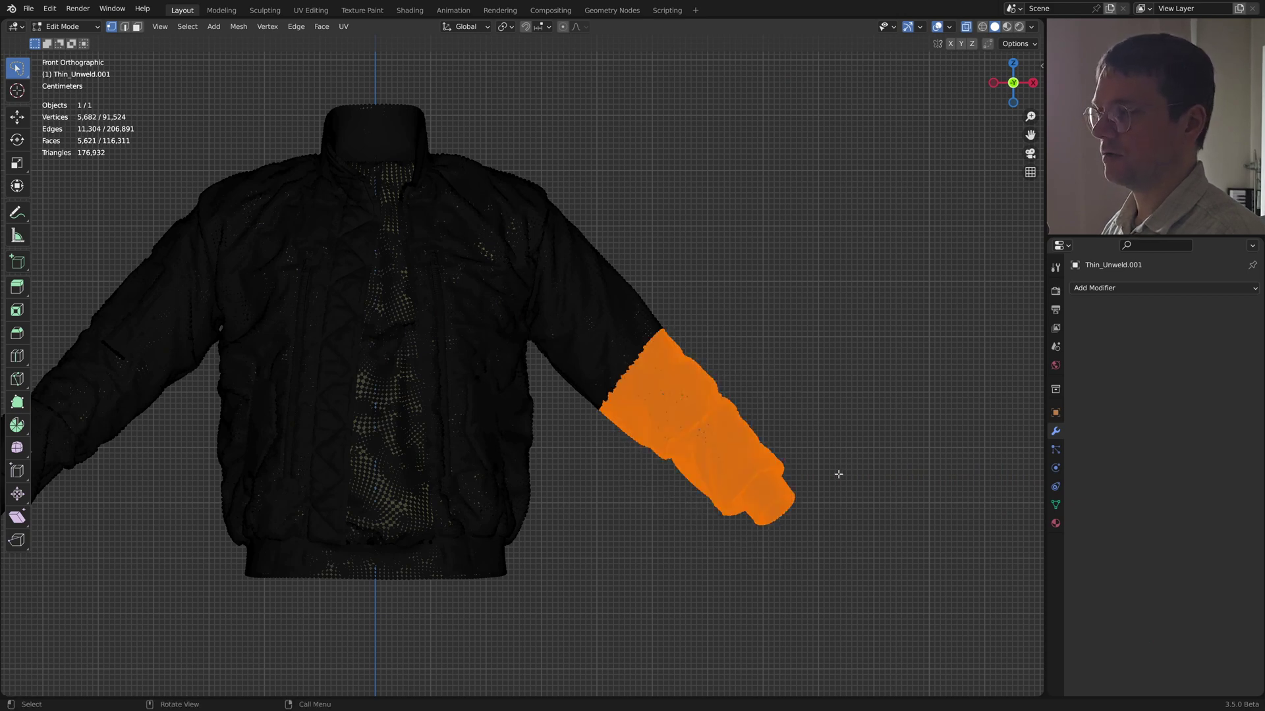
Create a second face set in Sculpt Mode from the forearm's Edit Mode selection and turn off X-ray.
key("ctrl+Tab")
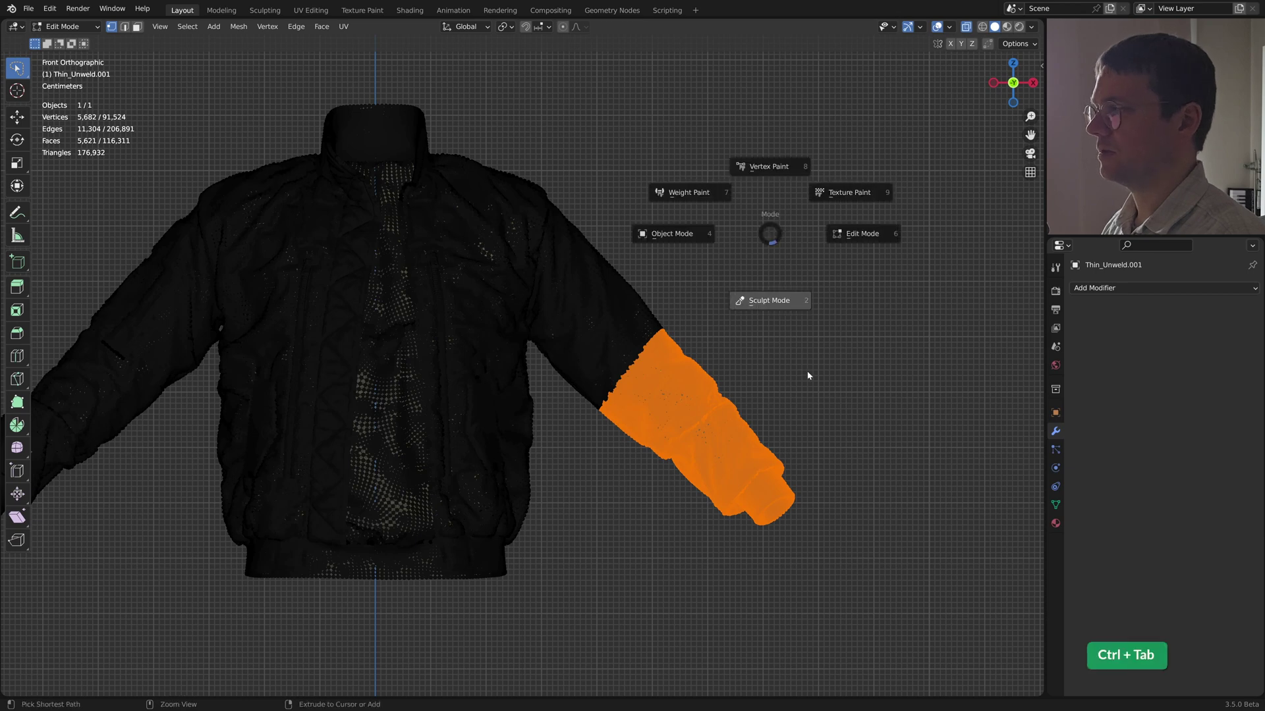
left_click(807, 372)
left_click(207, 26)
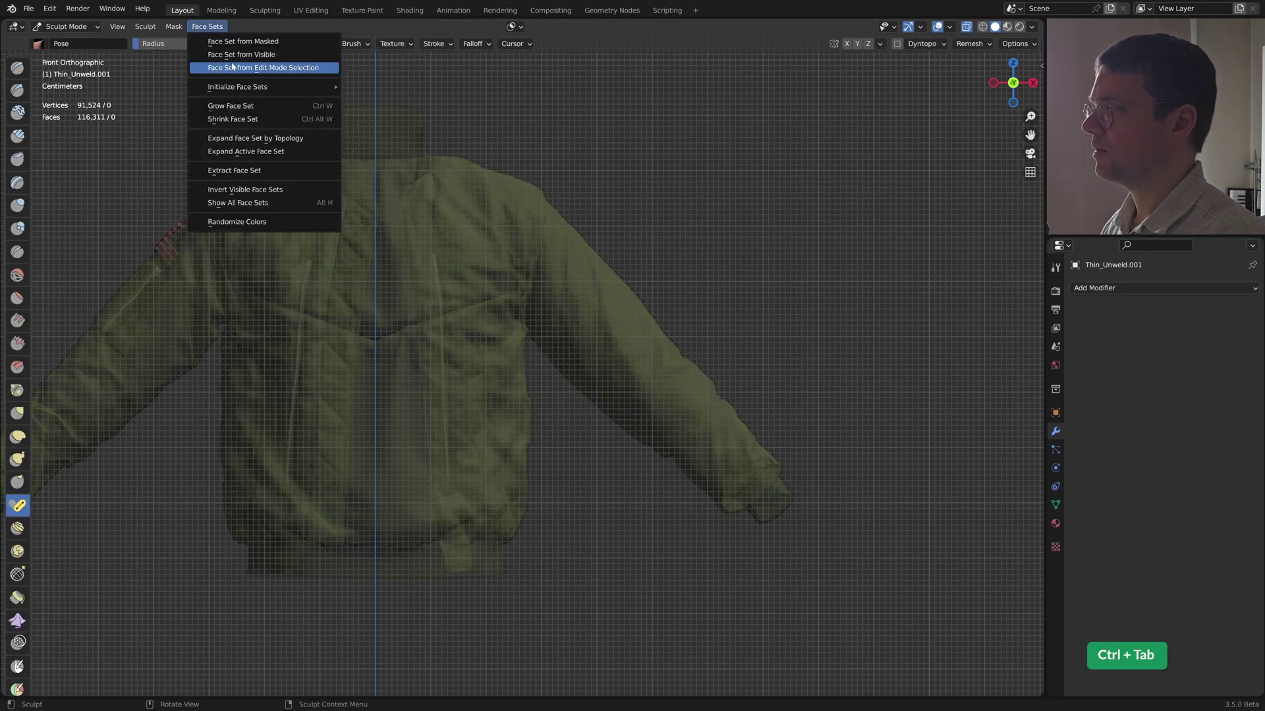
left_click(323, 69)
left_click(966, 26)
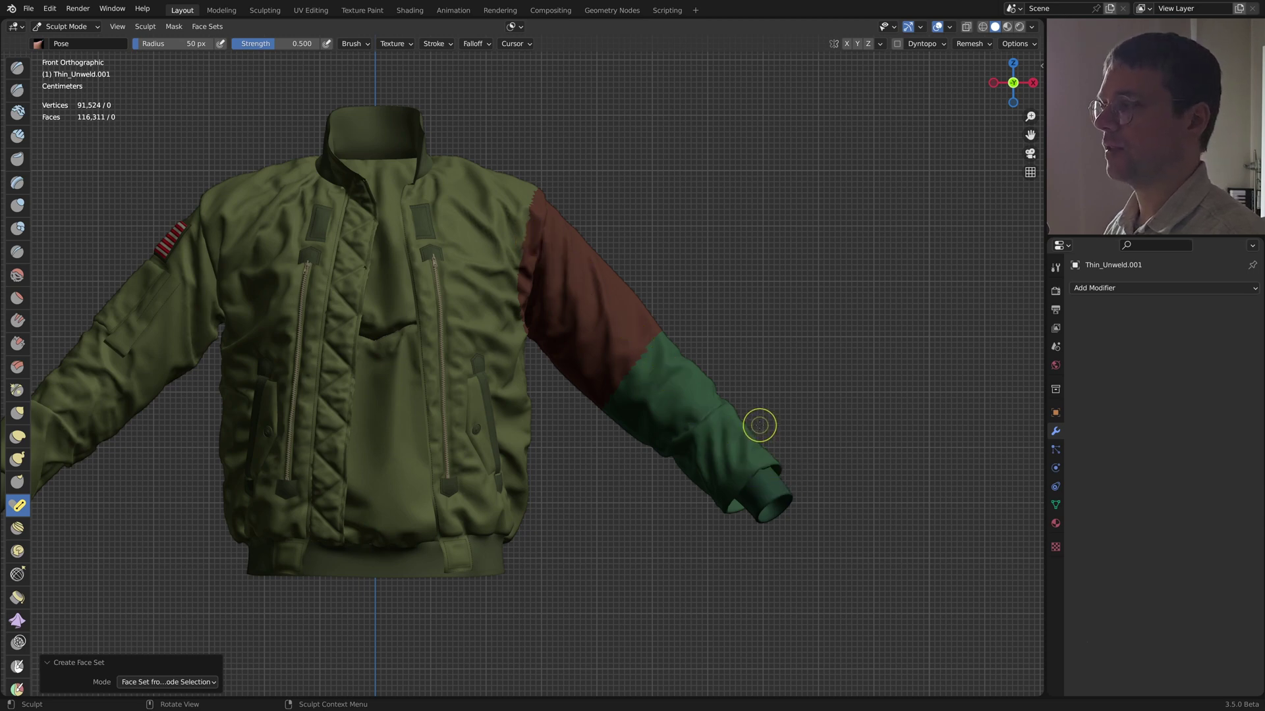
Set the Pose brush's Rotation Origins to Face Sets.
scroll(29, 513, "down", 10)
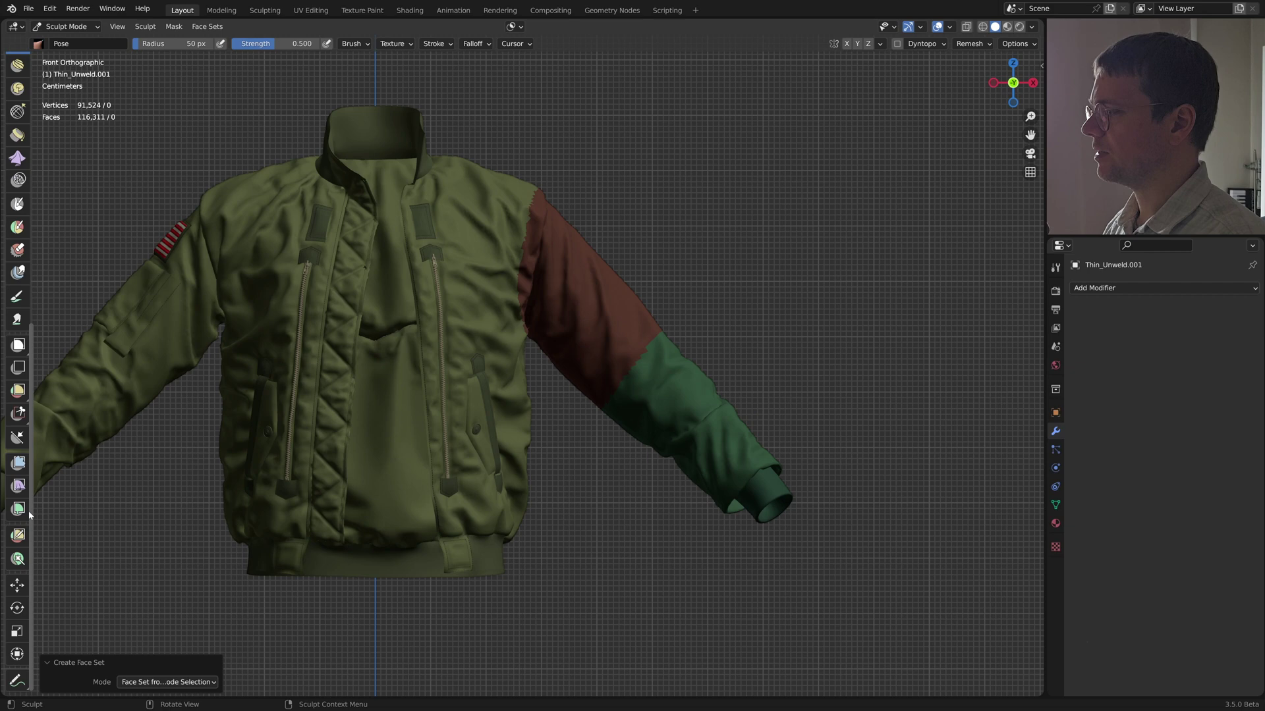
left_click_drag(29, 509, 164, 504)
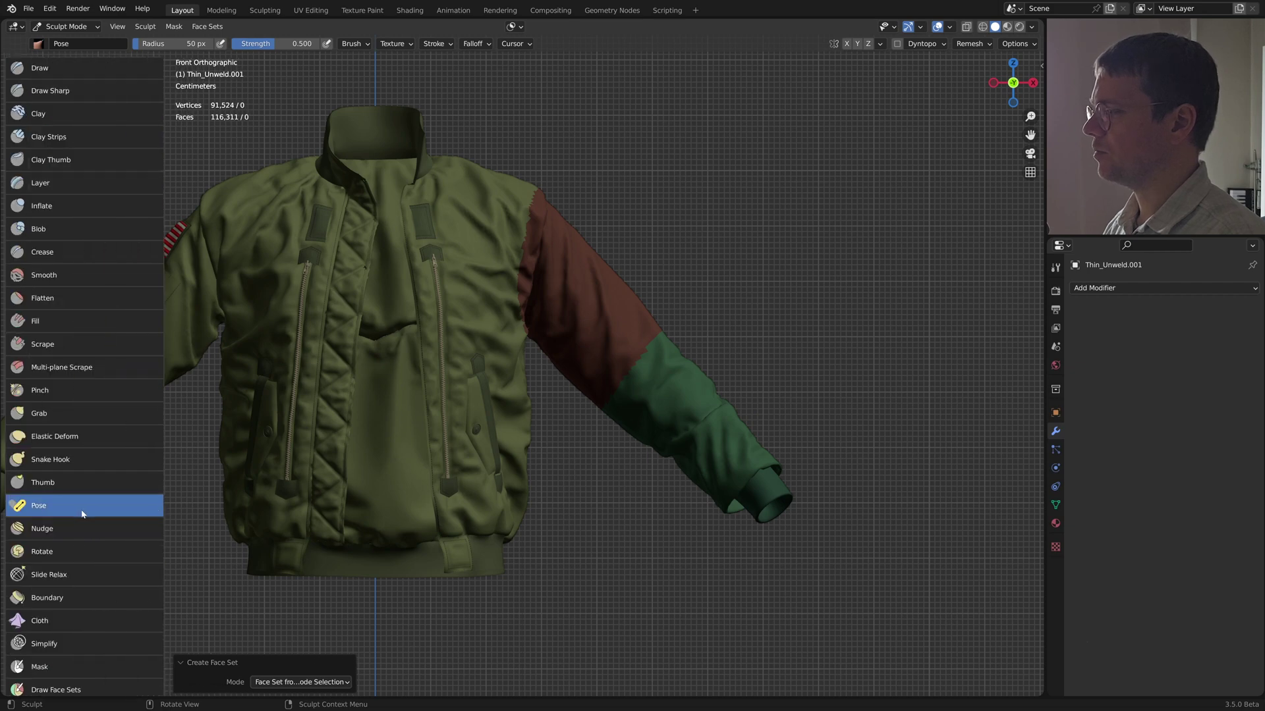
middle_click_drag(569, 367, 536, 370, "shift")
key("n")
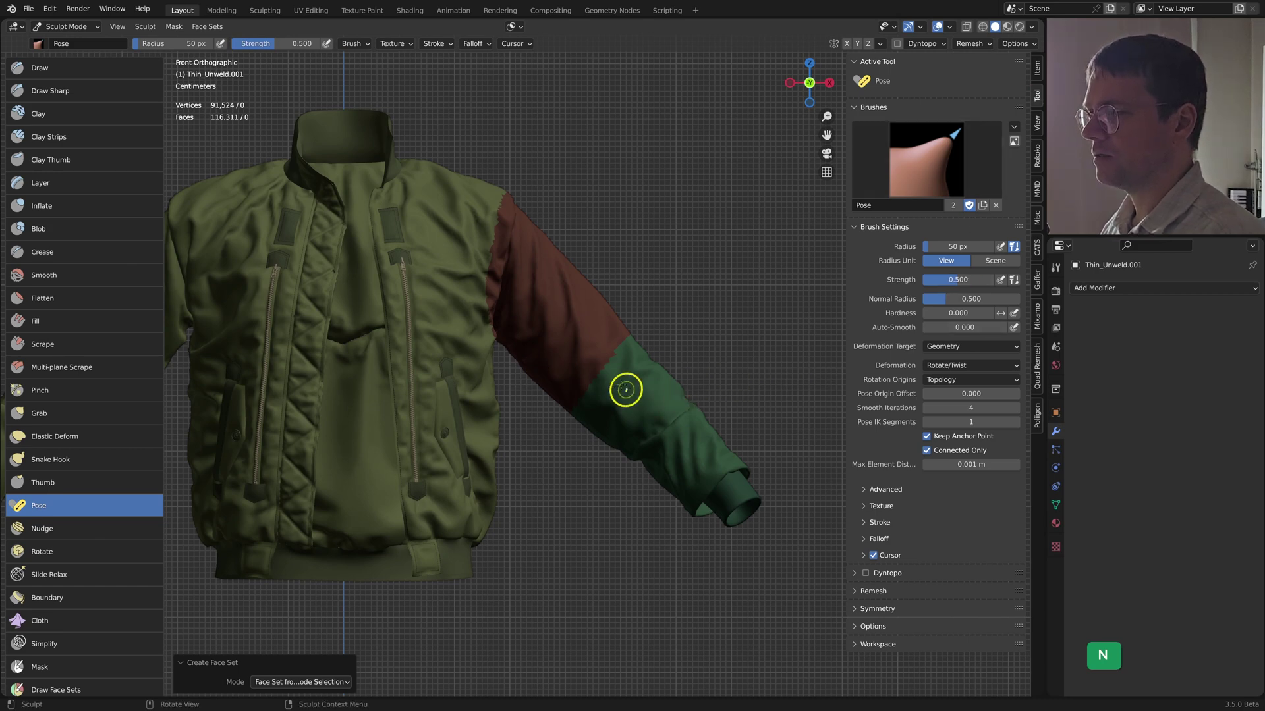
left_click(965, 345)
left_click(925, 351)
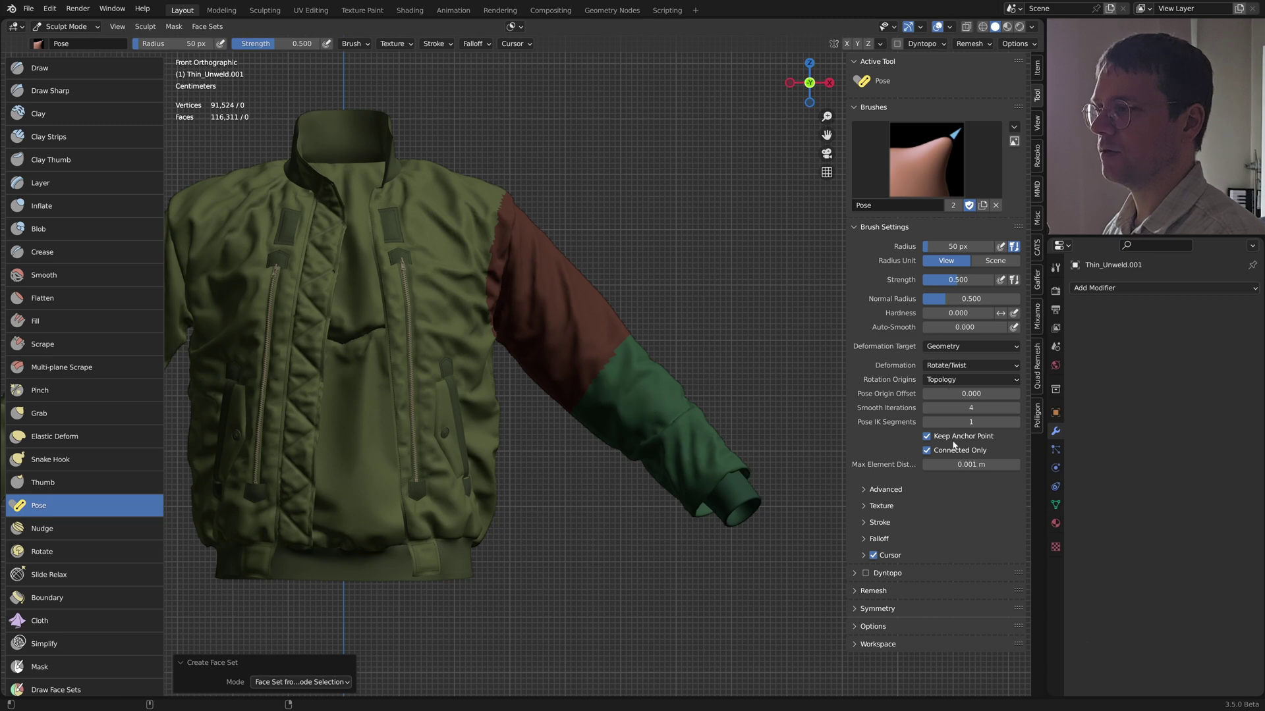
left_click(959, 380)
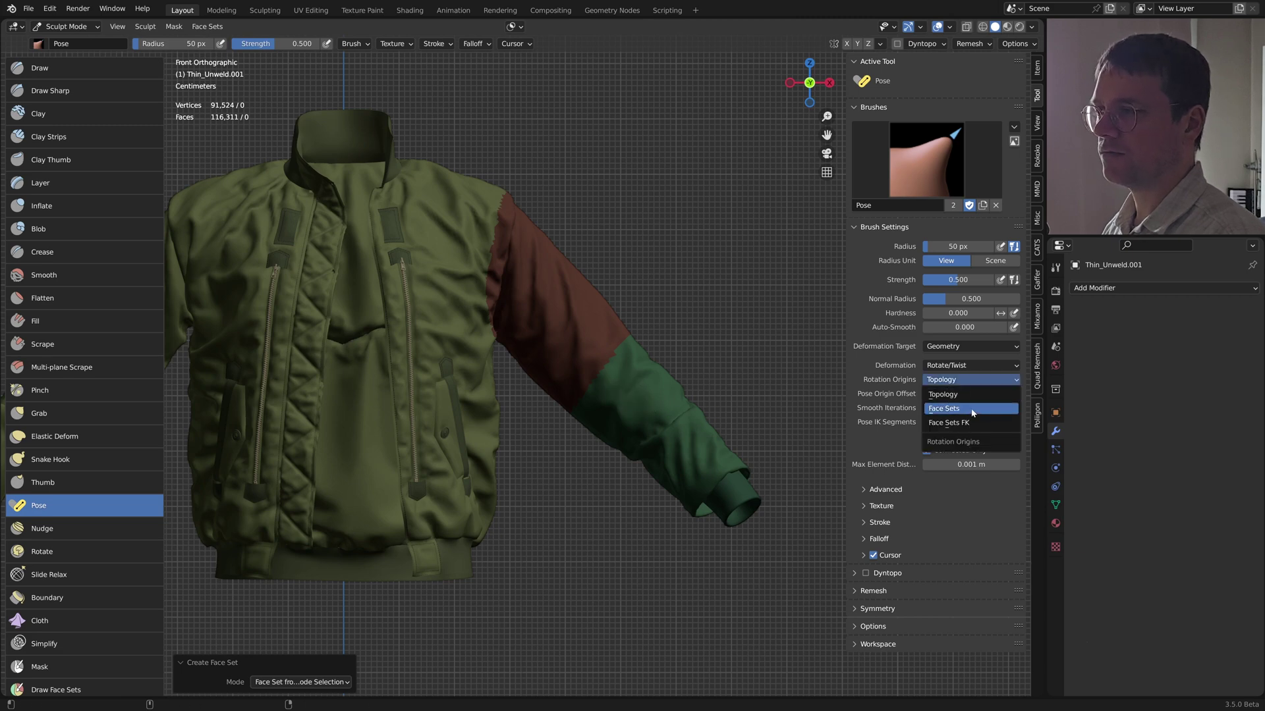
left_click(972, 409)
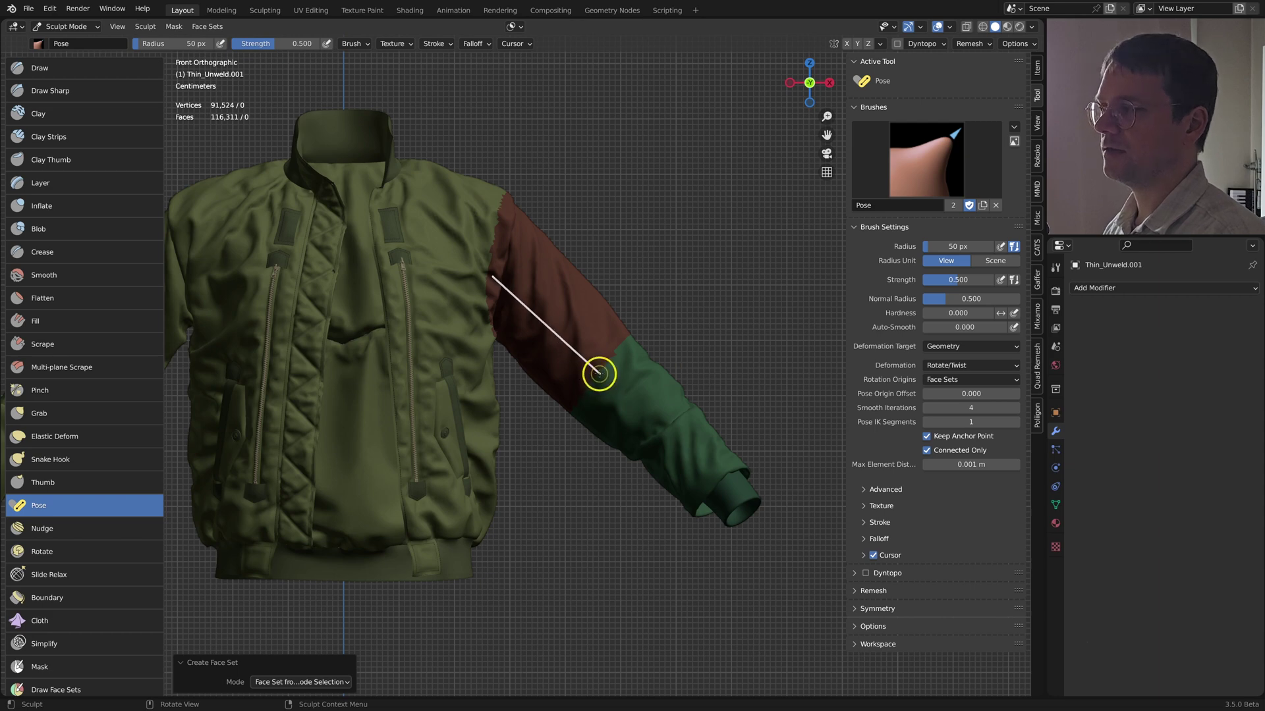
Raise the sleeve slightly at the shoulder with the Pose brush, and undo a trial rotation of the forearm.
mouse_move(599, 373)
left_mouse_down()
mouse_move(605, 361)
mouse_move(598, 380)
left_mouse_up()
key("ctrl+z")
mouse_move(754, 478)
left_mouse_down()
mouse_move(678, 527)
mouse_move(662, 520)
mouse_move(730, 478)
mouse_move(731, 520)
mouse_move(718, 475)
left_mouse_up()
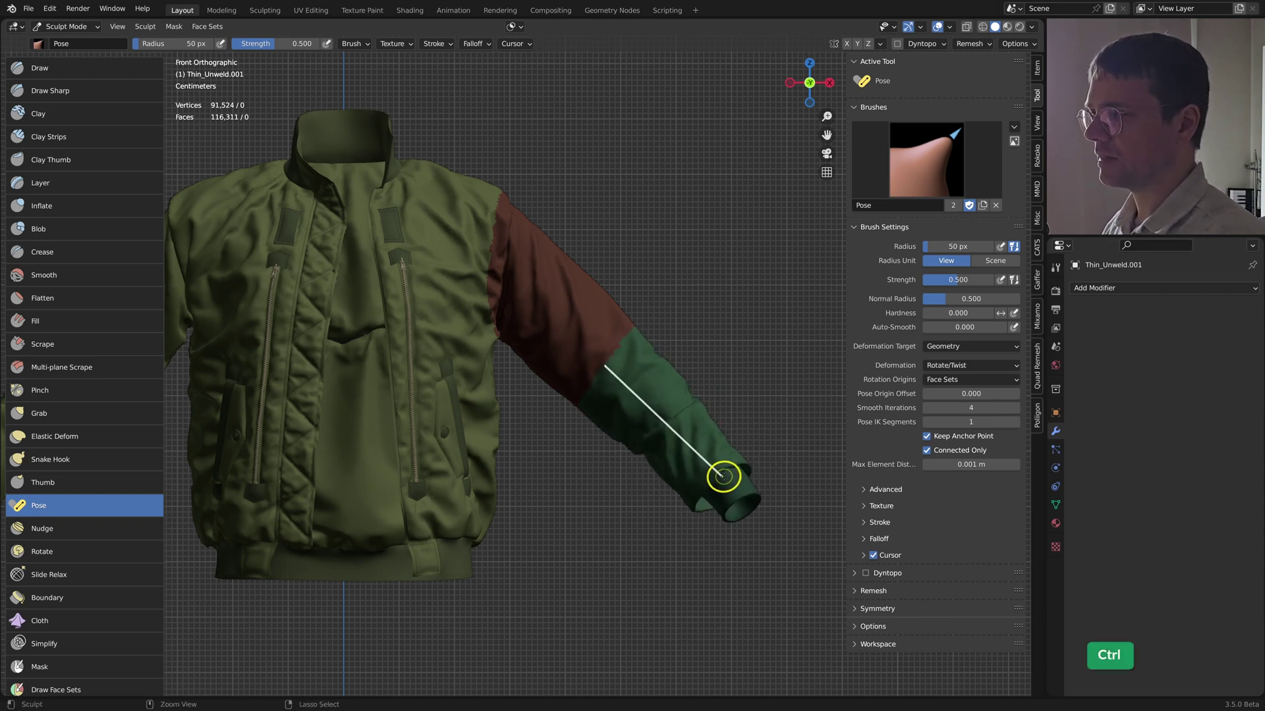
key("ctrl+z")
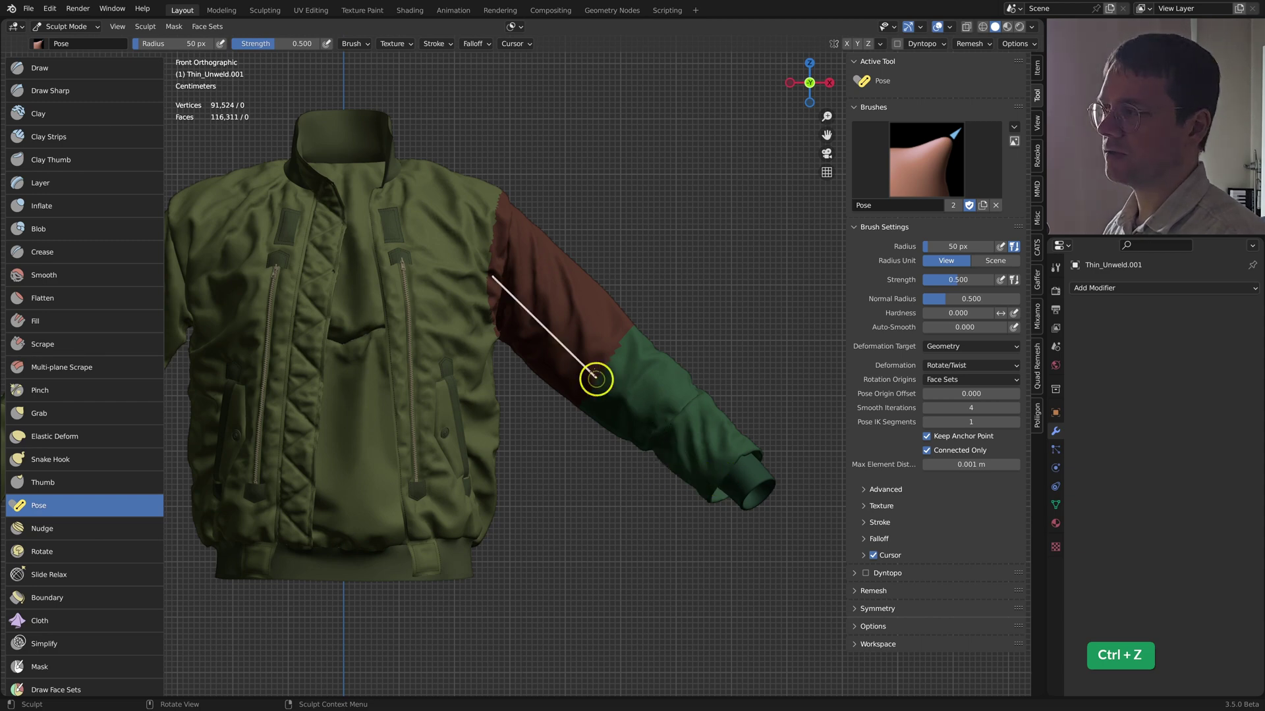
Set the Pose brush's Deformation Target to Cloth Simulation.
left_click(965, 367)
left_click(967, 367)
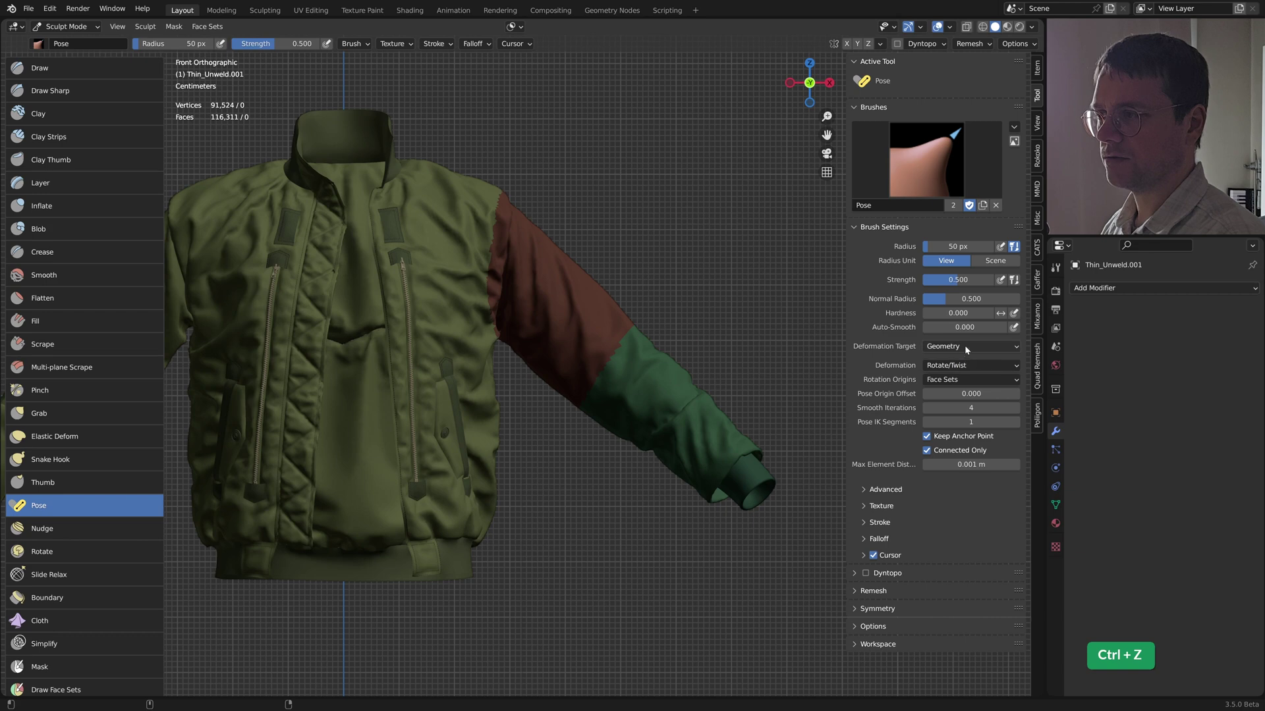
left_click(965, 346)
left_click(964, 346)
left_click(964, 345)
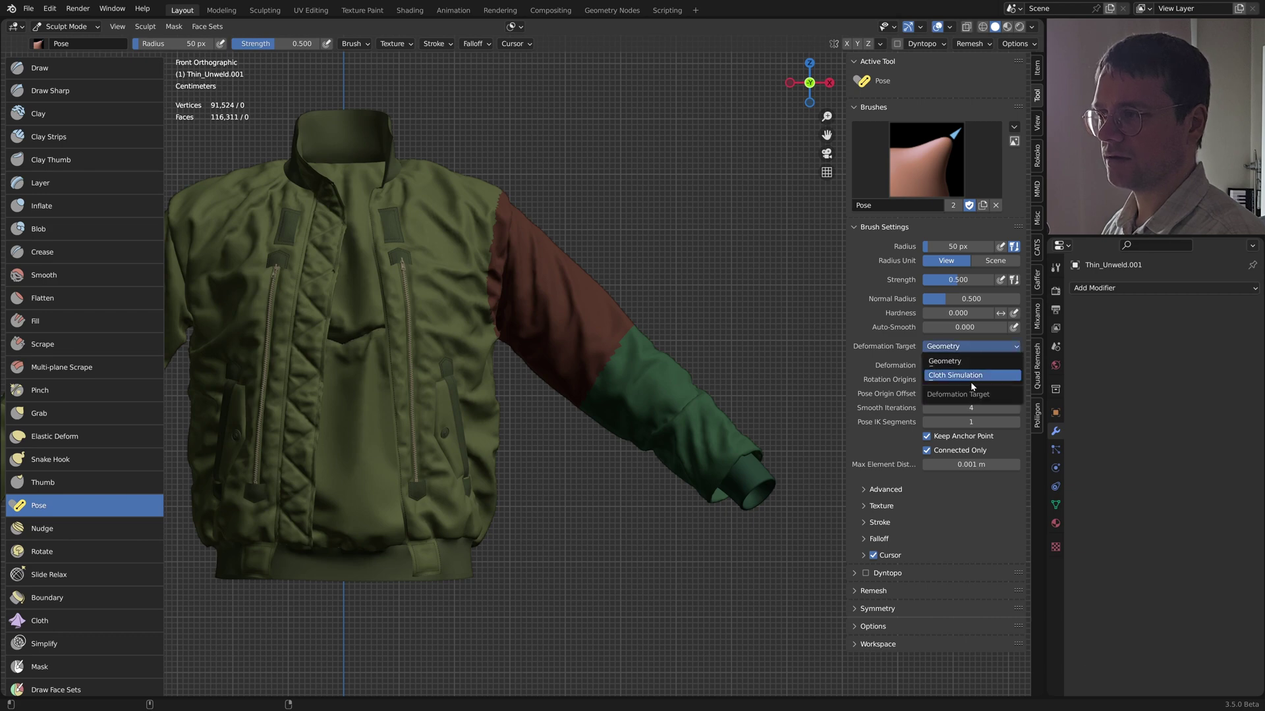
left_click(990, 377)
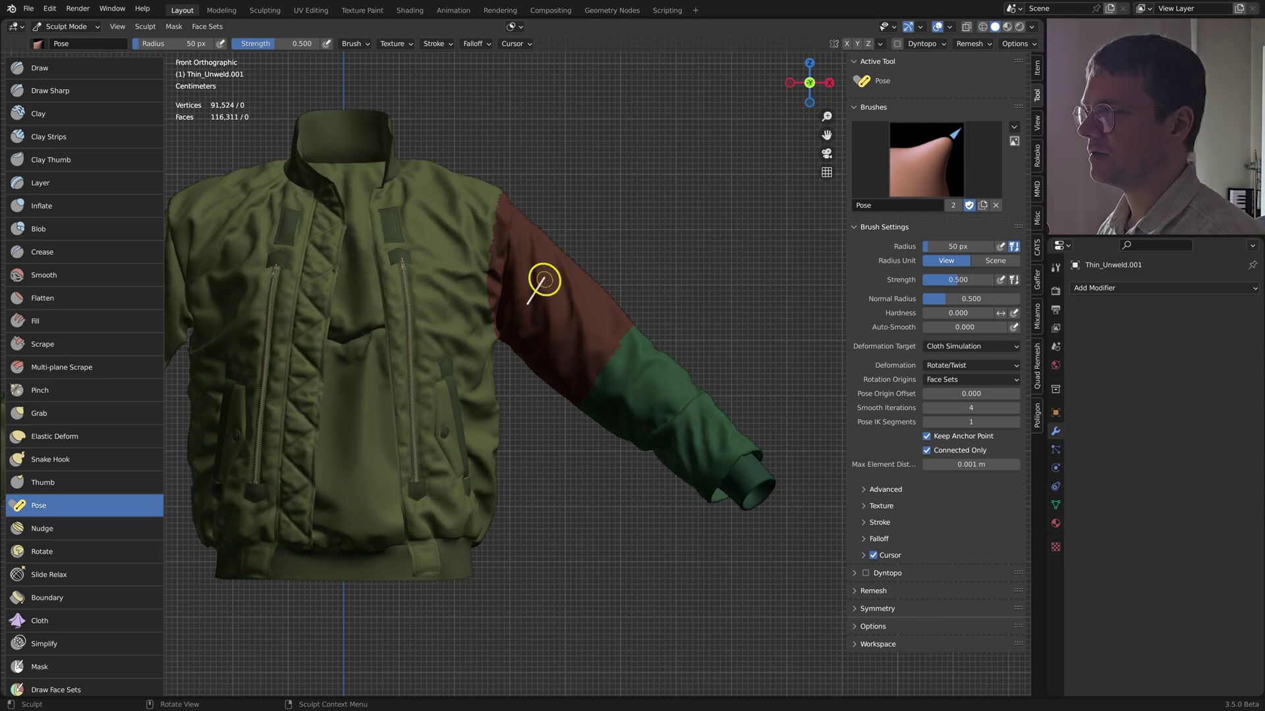
Raise the whole sleeve around the shoulder with a cloth-simulated Pose stroke and inspect the folds at the shoulder and elbow.
mouse_move(623, 351)
left_mouse_down()
mouse_move(615, 362)
mouse_move(623, 329)
left_mouse_up()
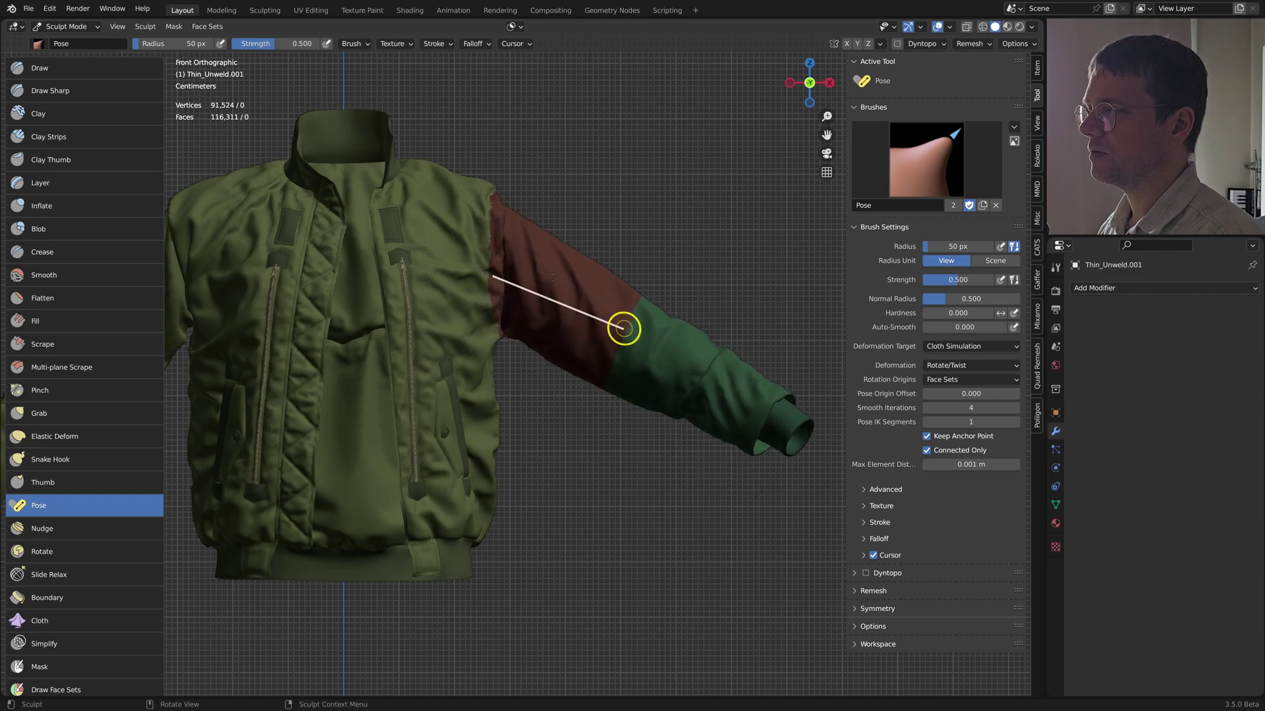
scroll(456, 172, "up", 2)
middle_click_drag(502, 173, 523, 333, "shift")
scroll(522, 333, "up", 2)
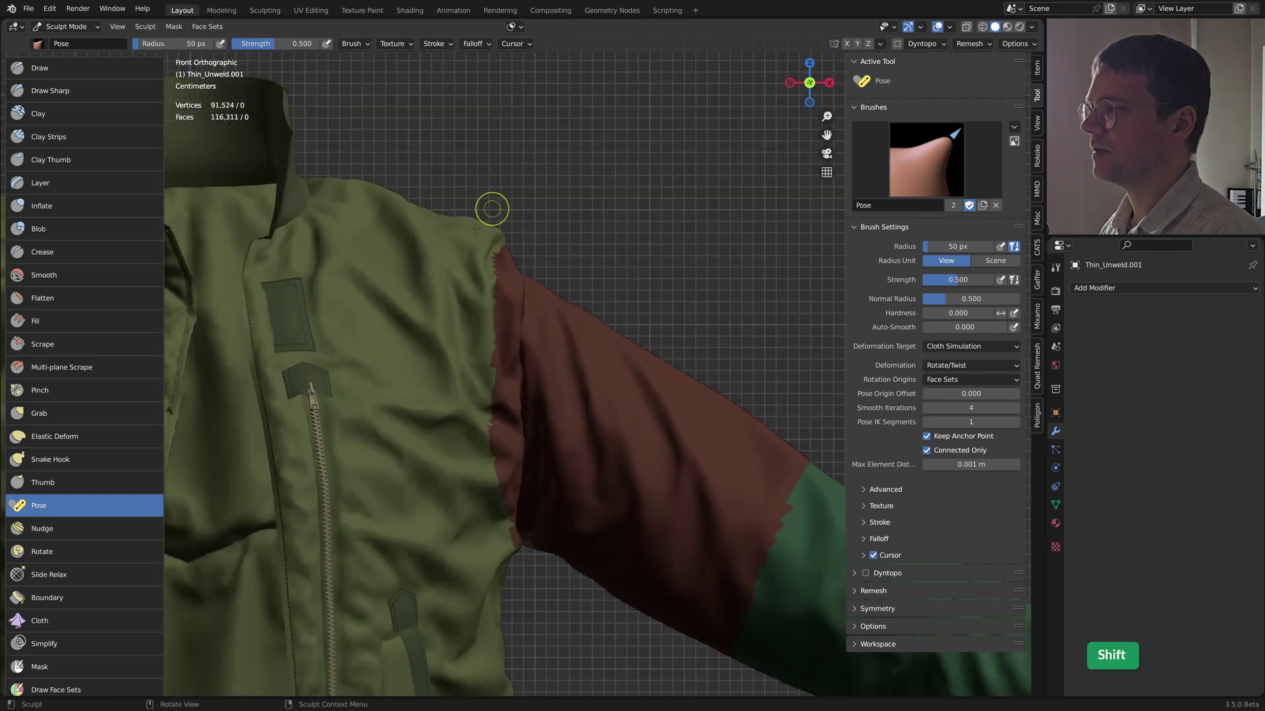
left_click_drag(782, 551, 770, 528)
scroll(742, 495, "down", 2)
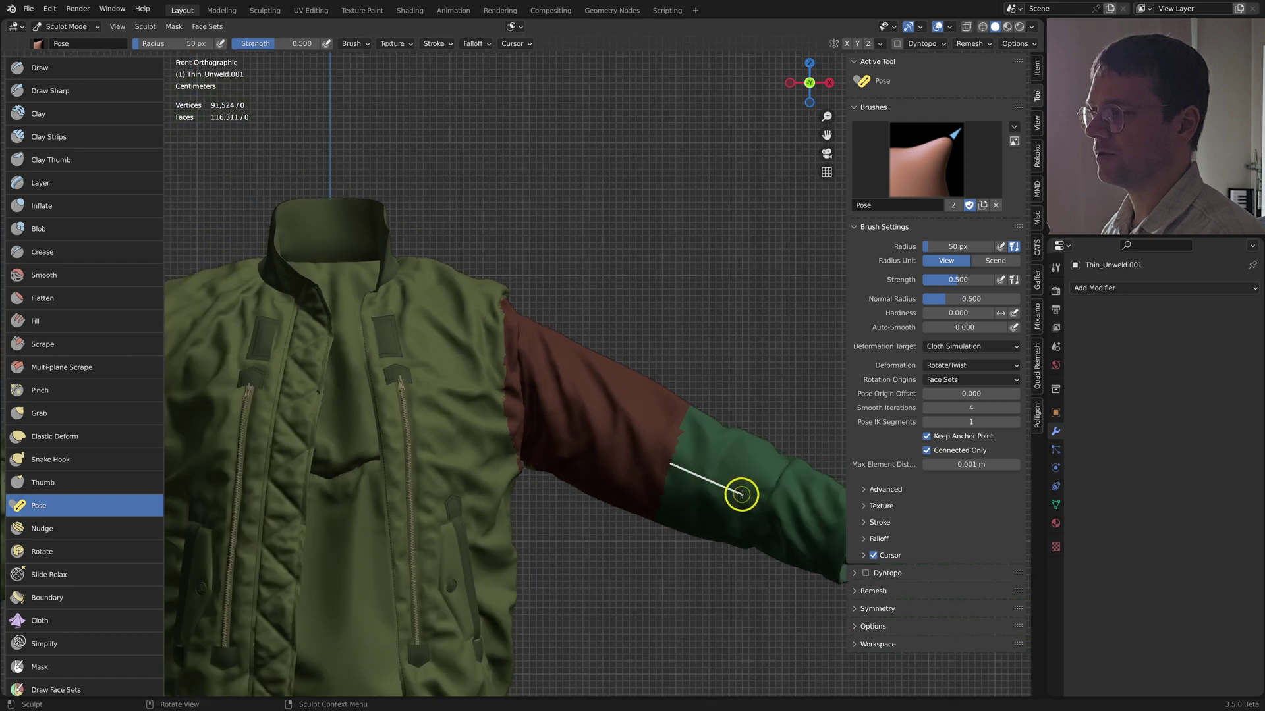
Try bending the forearm downward at the elbow with cloth-simulated Pose strokes, and undo them.
middle_click_drag(745, 469, 633, 452, "shift")
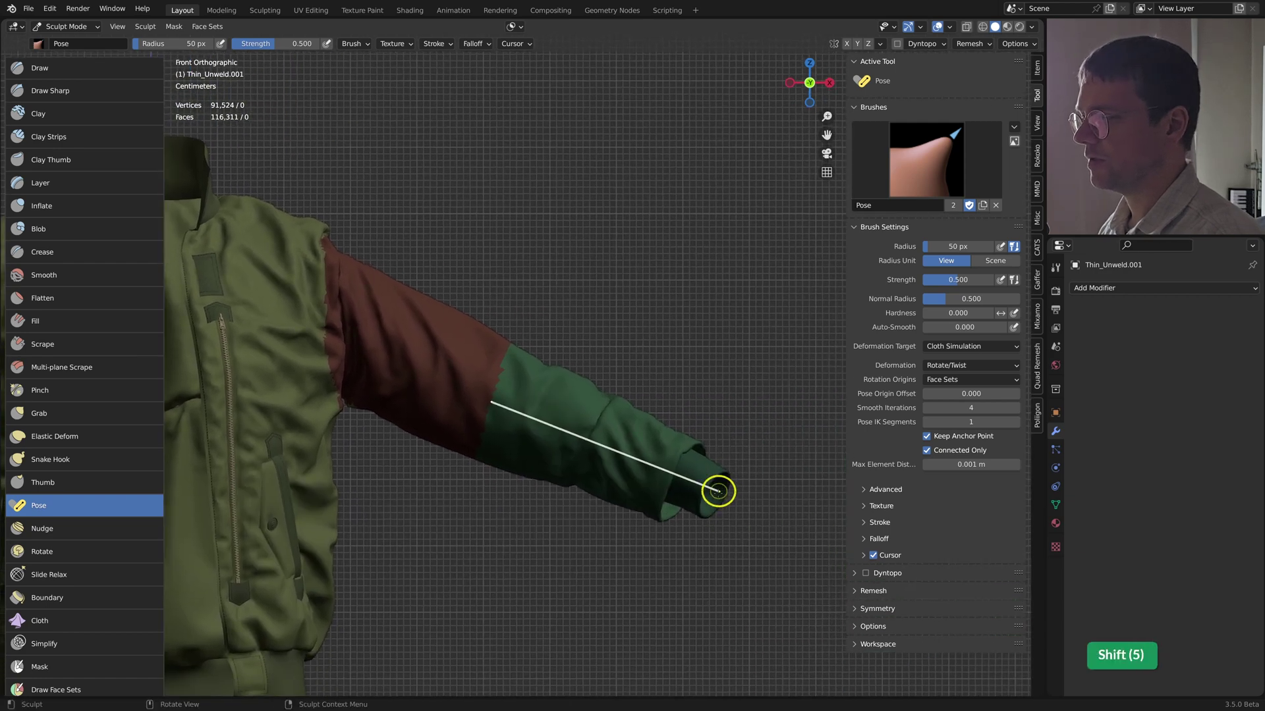
left_click_drag(718, 492, 574, 544)
scroll(544, 459, "up", 2)
middle_click_drag(539, 423, 620, 263, "shift")
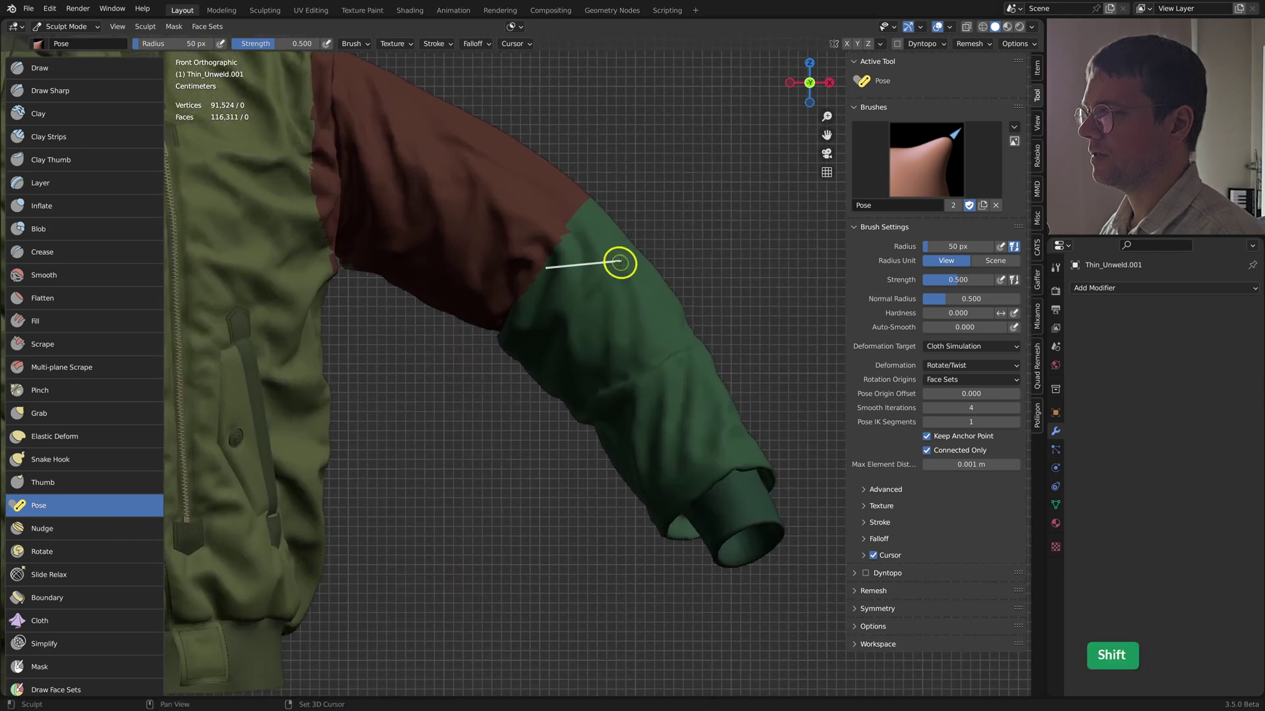
mouse_move(751, 542)
left_mouse_down()
mouse_move(739, 552)
mouse_move(721, 521)
mouse_move(670, 550)
mouse_move(672, 531)
left_mouse_up()
key("ctrl+z")
key("ctrl+z")
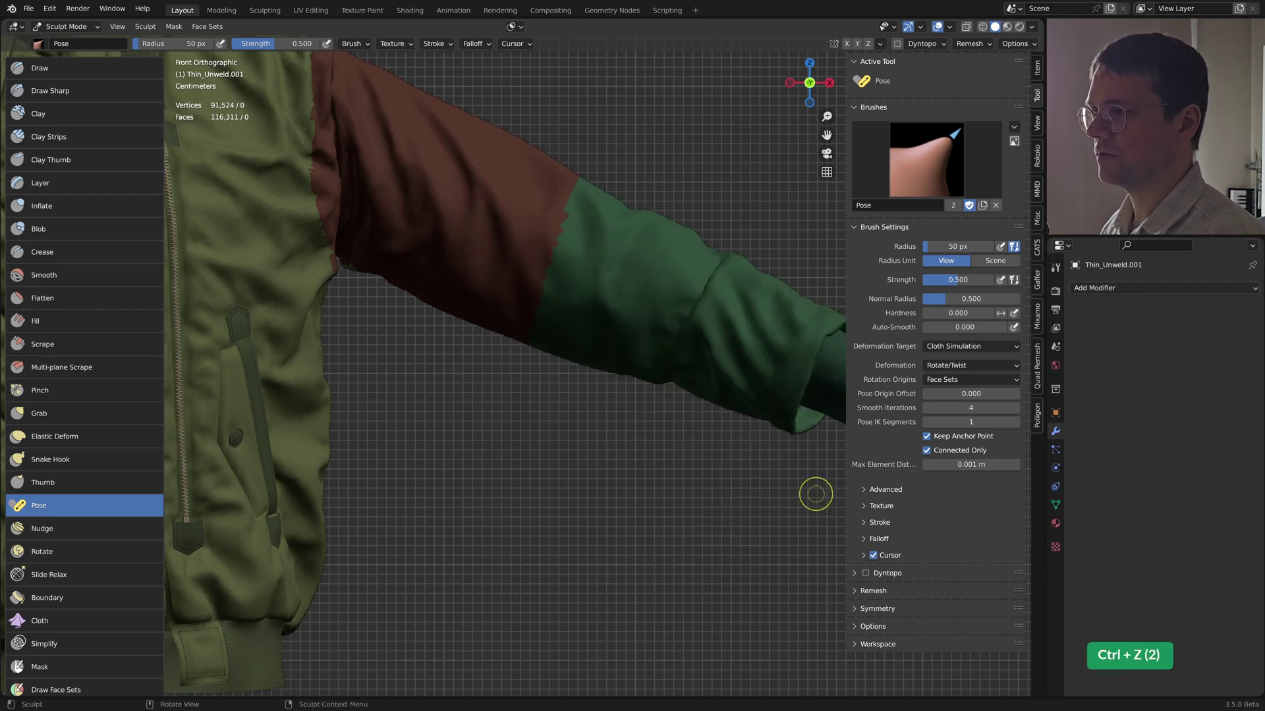
Set the Pose brush's Deformation Target to Geometry and bend the forearm steeply downward at the elbow.
left_click(972, 347)
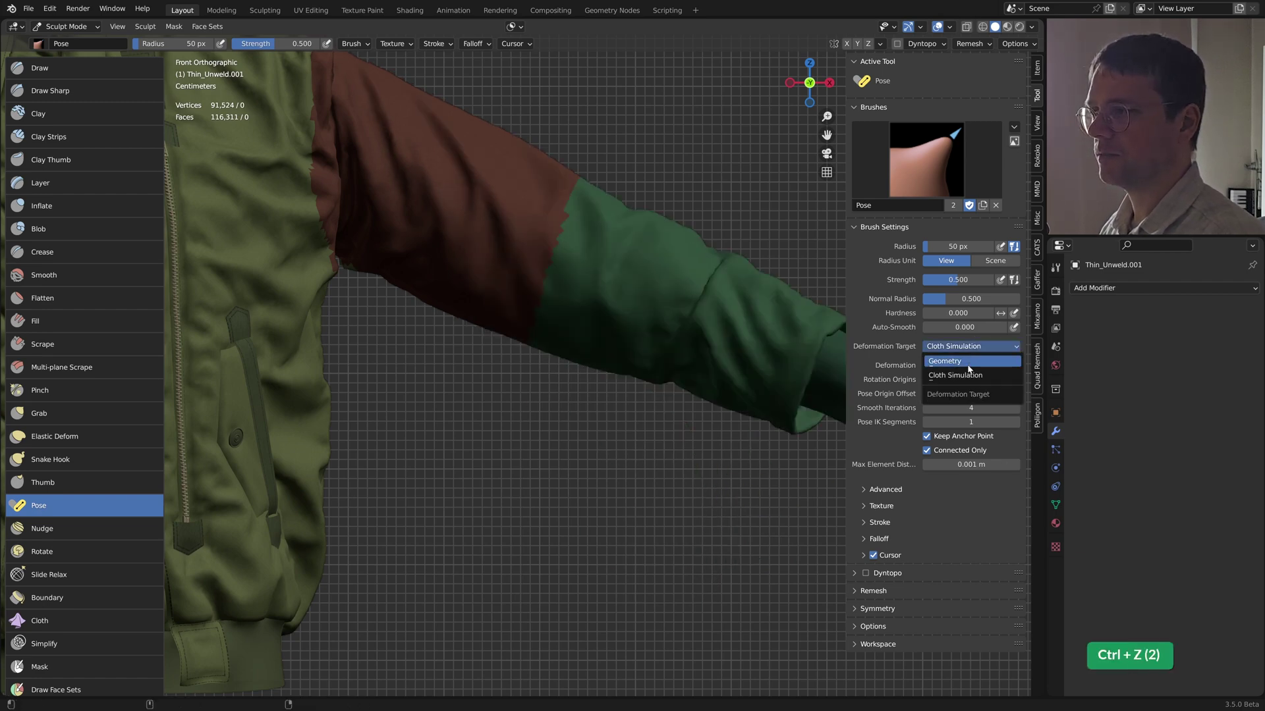
left_click(967, 362)
middle_click_drag(795, 380, 674, 390, "shift")
mouse_move(733, 394)
left_mouse_down()
mouse_move(649, 469)
mouse_move(607, 492)
mouse_move(566, 488)
mouse_move(461, 560)
mouse_move(523, 533)
left_mouse_up()
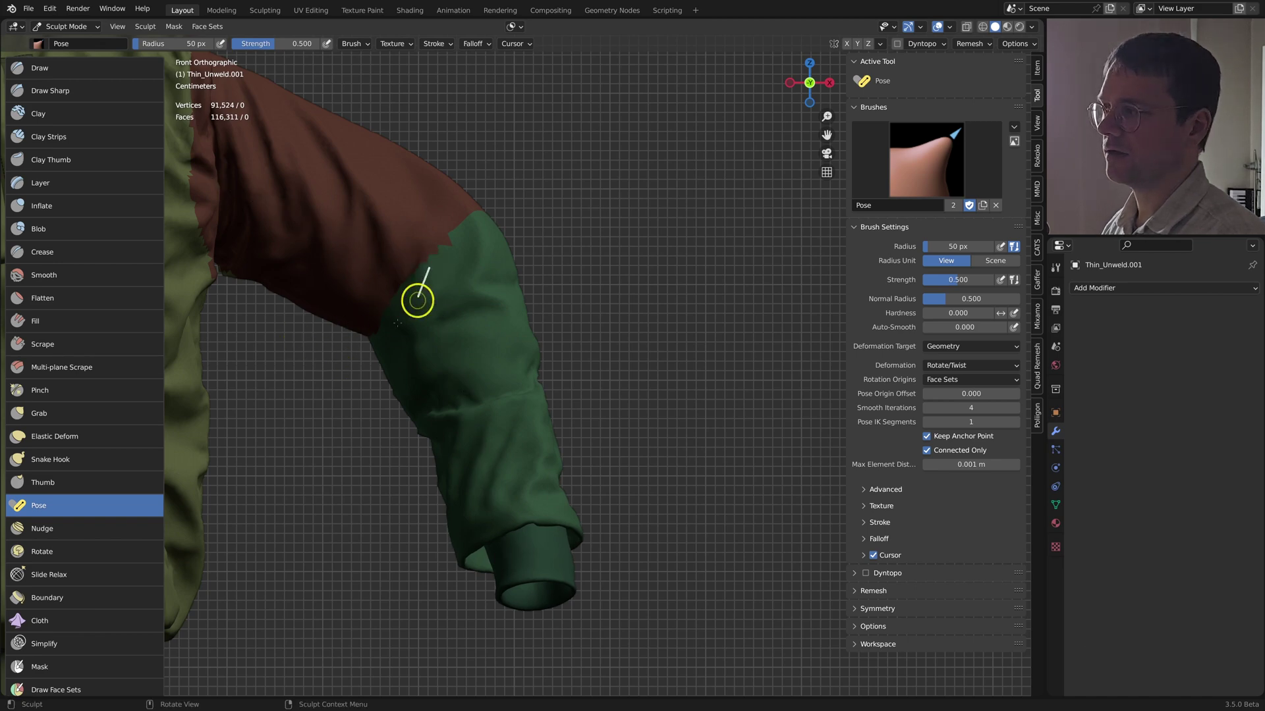
Undo the Geometry bend and bend the forearm moderately downward at the elbow with a Cloth Simulation Pose stroke.
key("ctrl+z")
left_click(985, 349)
left_click(962, 374)
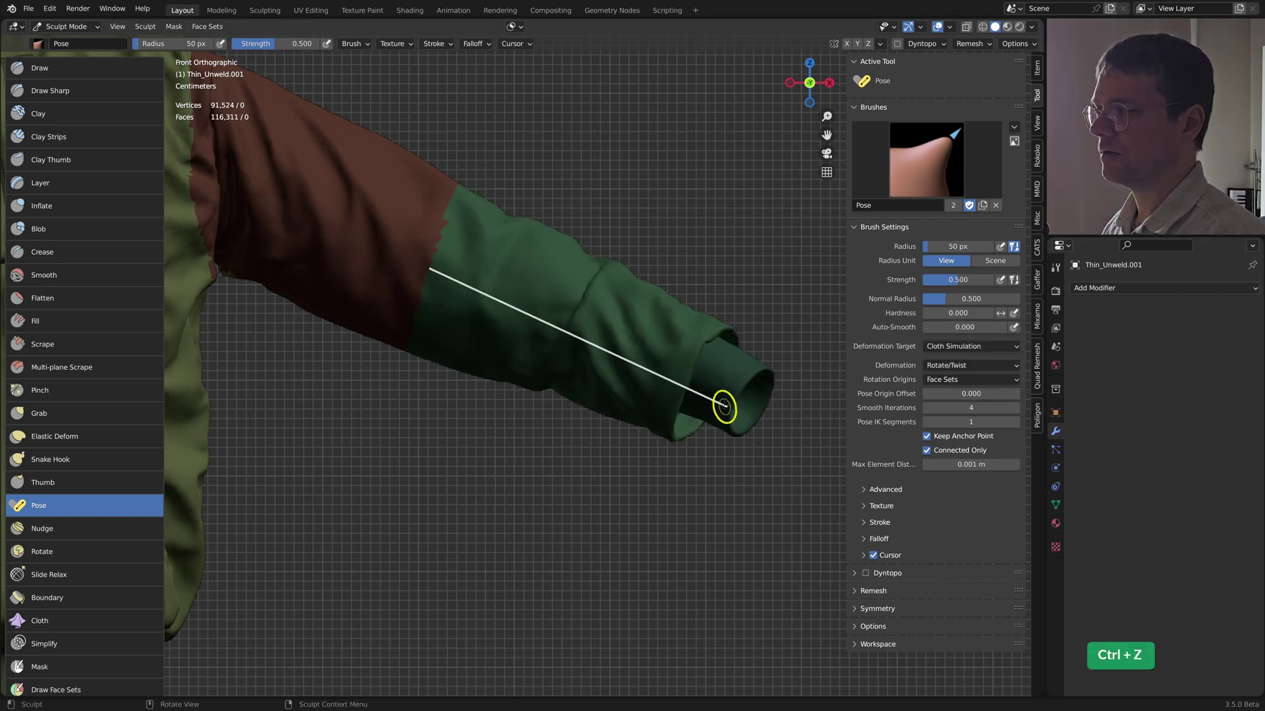
left_click_drag(739, 403, 596, 507)
Examine the cloth folds around the bent elbow and along the forearm from close up and from several angles.
middle_click_drag(536, 283, 578, 266)
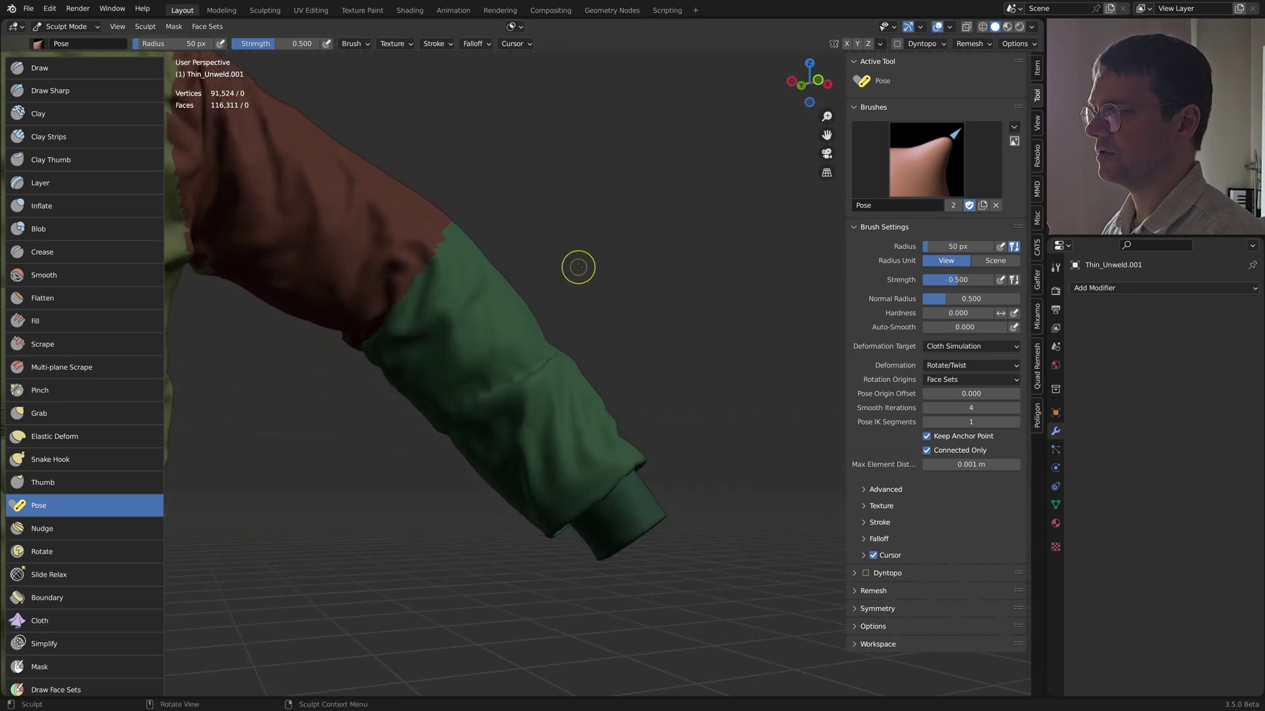
scroll(578, 266, "up", 2)
middle_click_drag(491, 274, 582, 288, "shift")
scroll(583, 288, "up", 1)
scroll(583, 288, "up", 1)
scroll(508, 285, "down", 2)
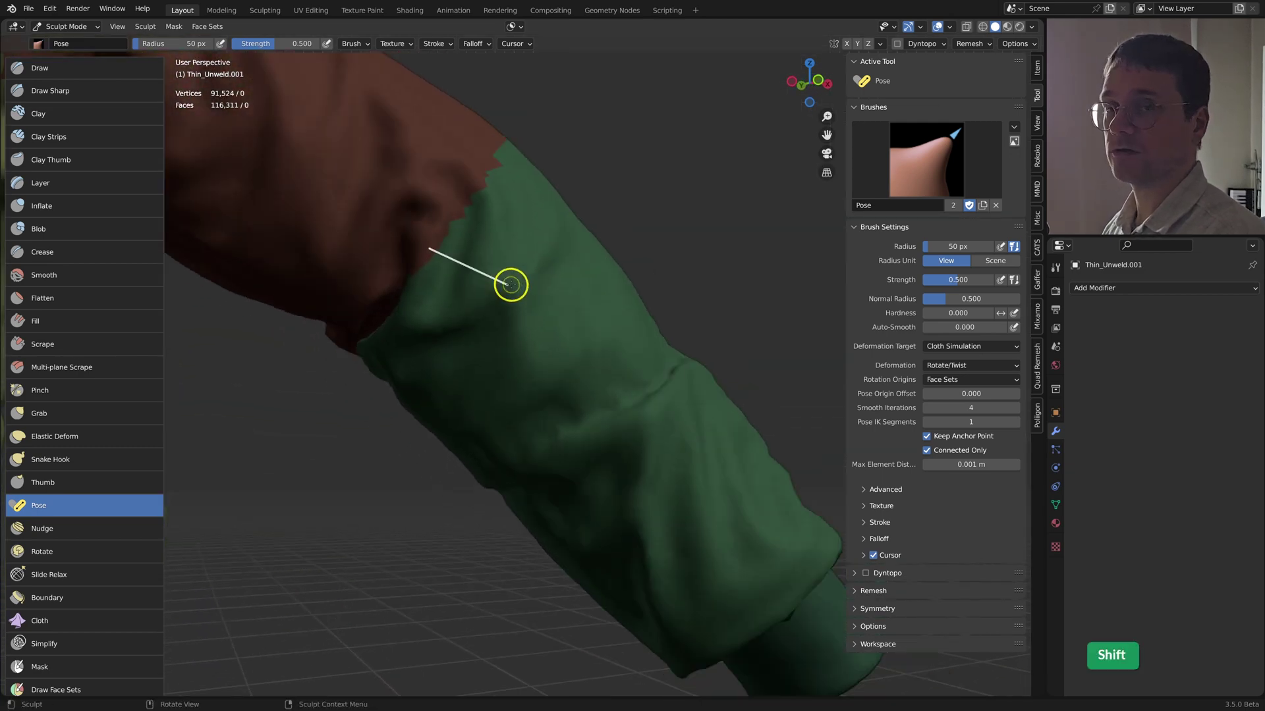
mouse_move(520, 263)
middle_mouse_down()
mouse_move(639, 226)
mouse_move(517, 260)
mouse_move(502, 299)
mouse_move(502, 272)
middle_mouse_up()
scroll(503, 284, "down", 3)
left_click_drag(704, 509, 665, 527)
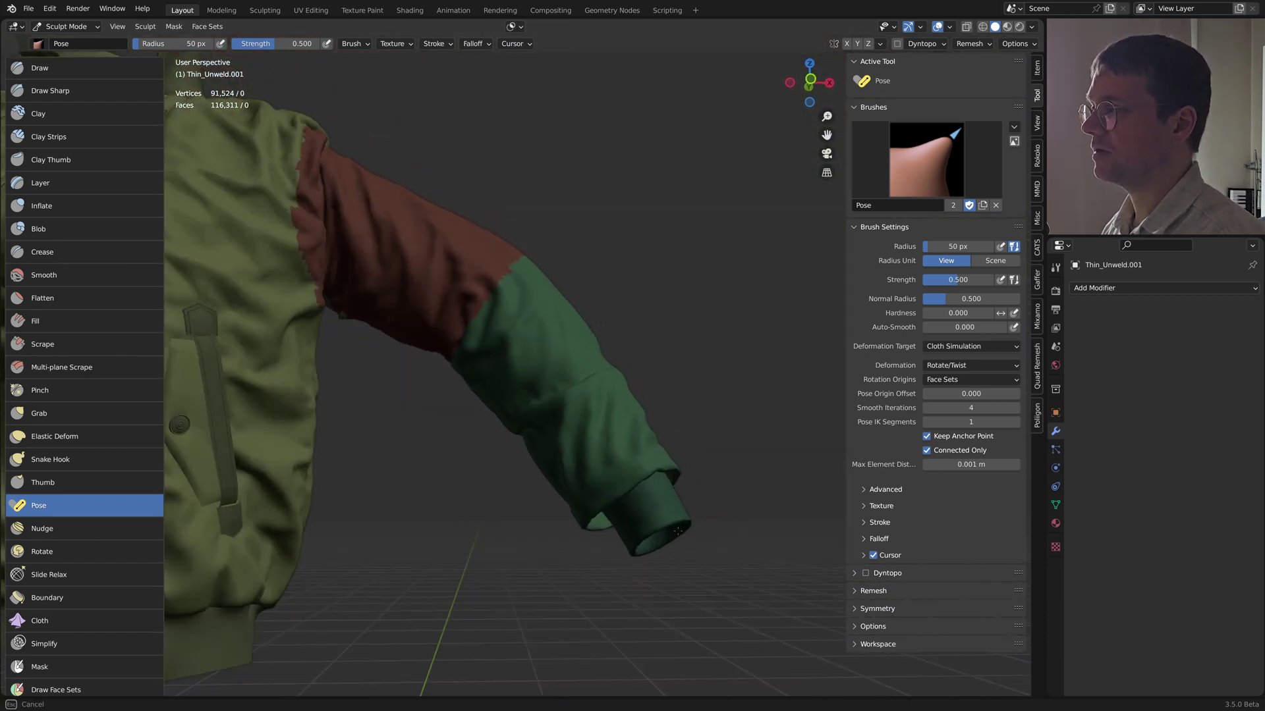
Return to the front view and set the Pose brush's Deformation to Squash & Stretch.
key("KP_1")
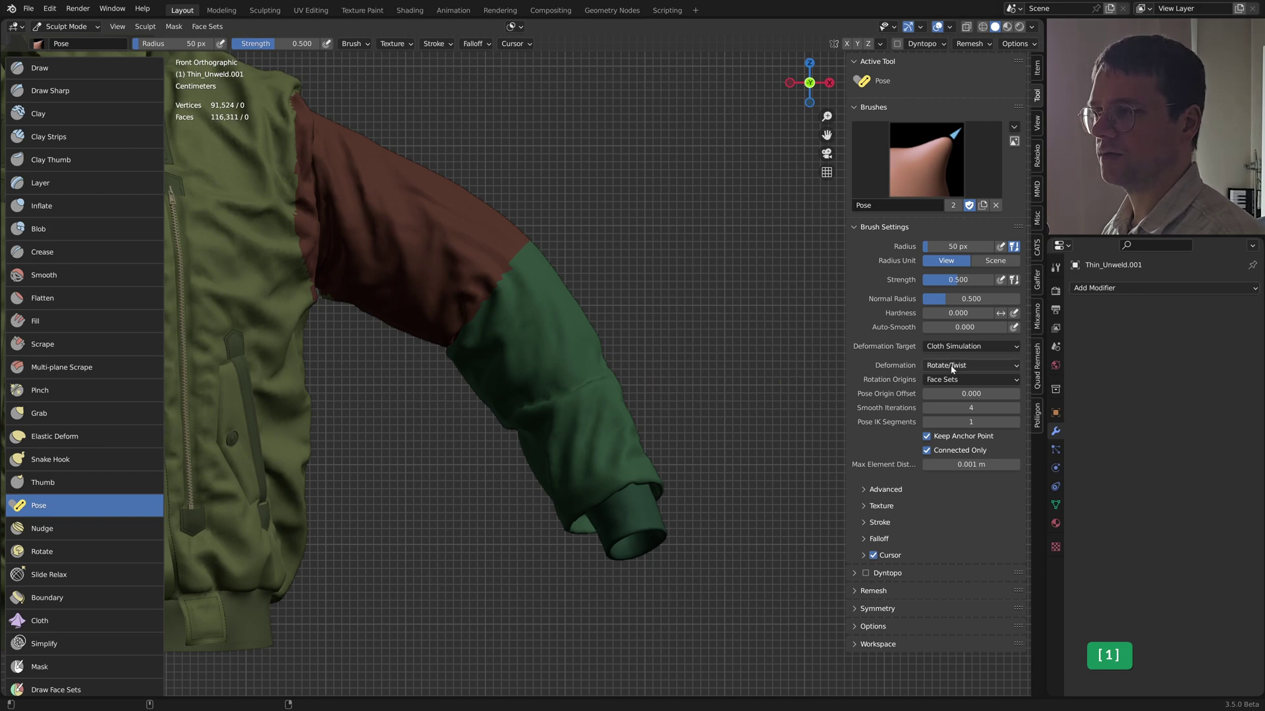
left_click(952, 368)
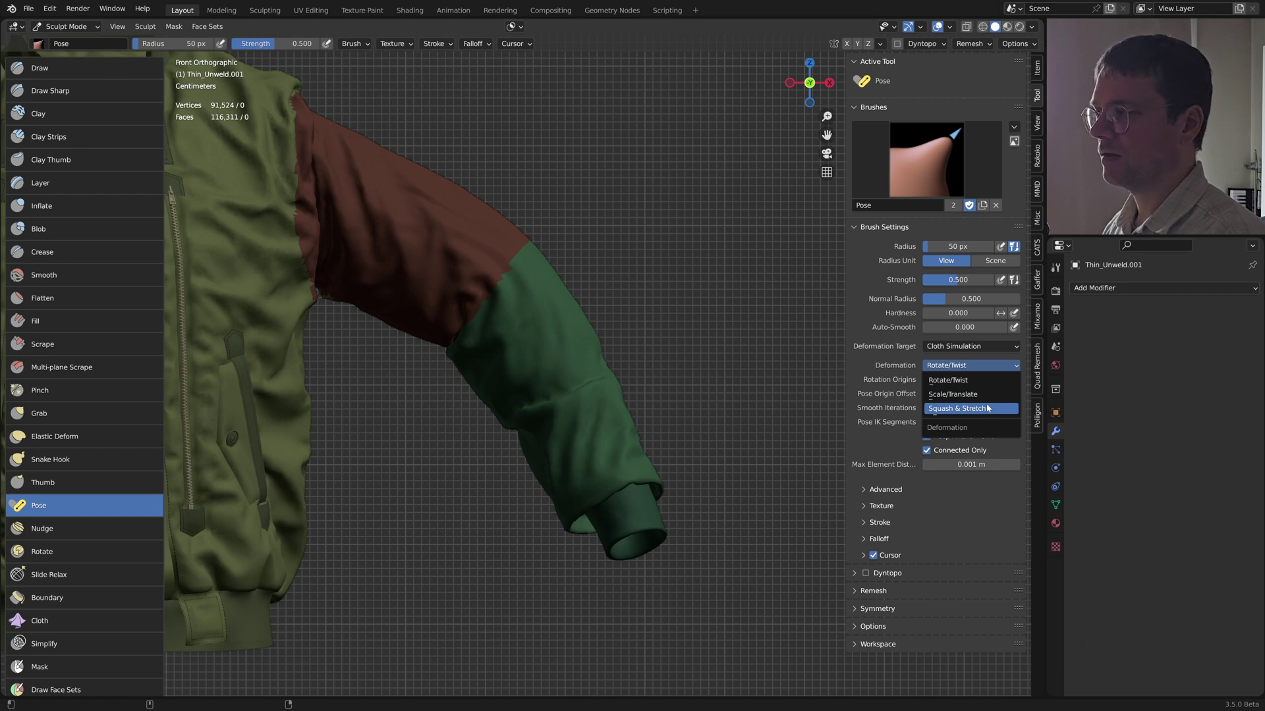
left_click(961, 411)
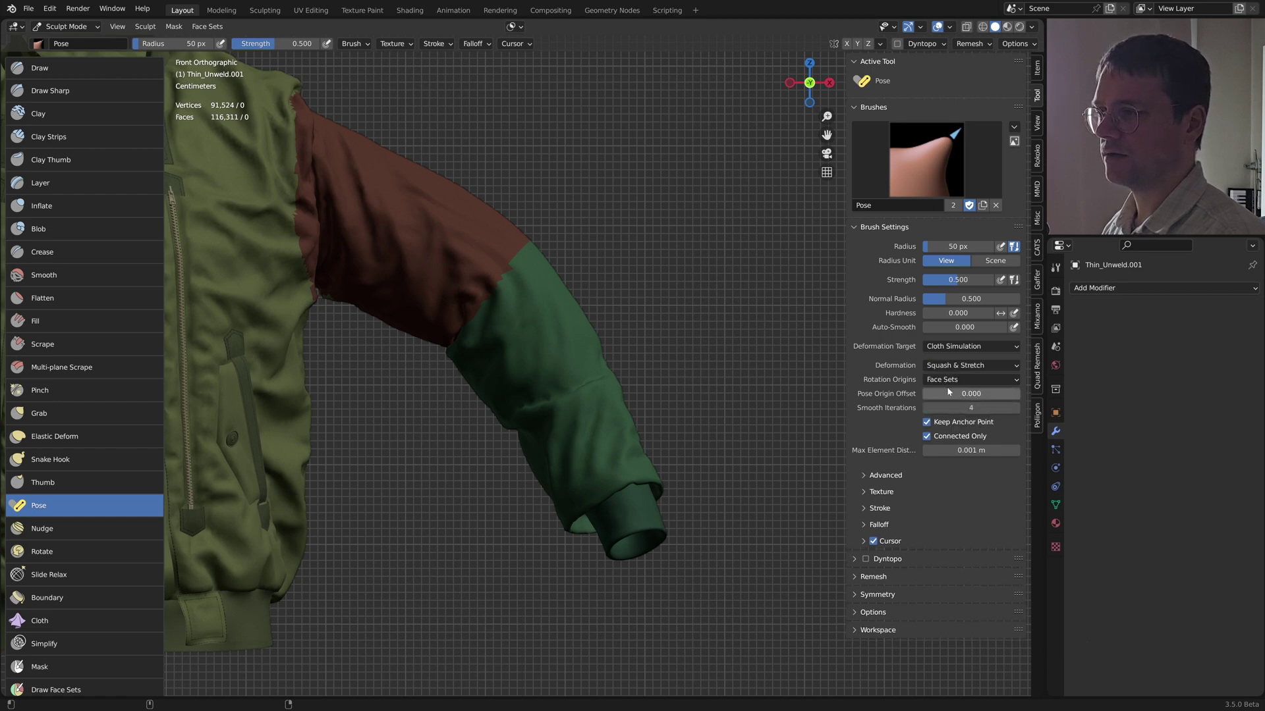
Try compressing the forearm lengthwise with a cloth-simulated stroke, undo it, and try Geometry as the Deformation Target.
mouse_move(597, 525)
left_mouse_down()
mouse_move(634, 528)
mouse_move(615, 463)
left_mouse_up()
key("ctrl")
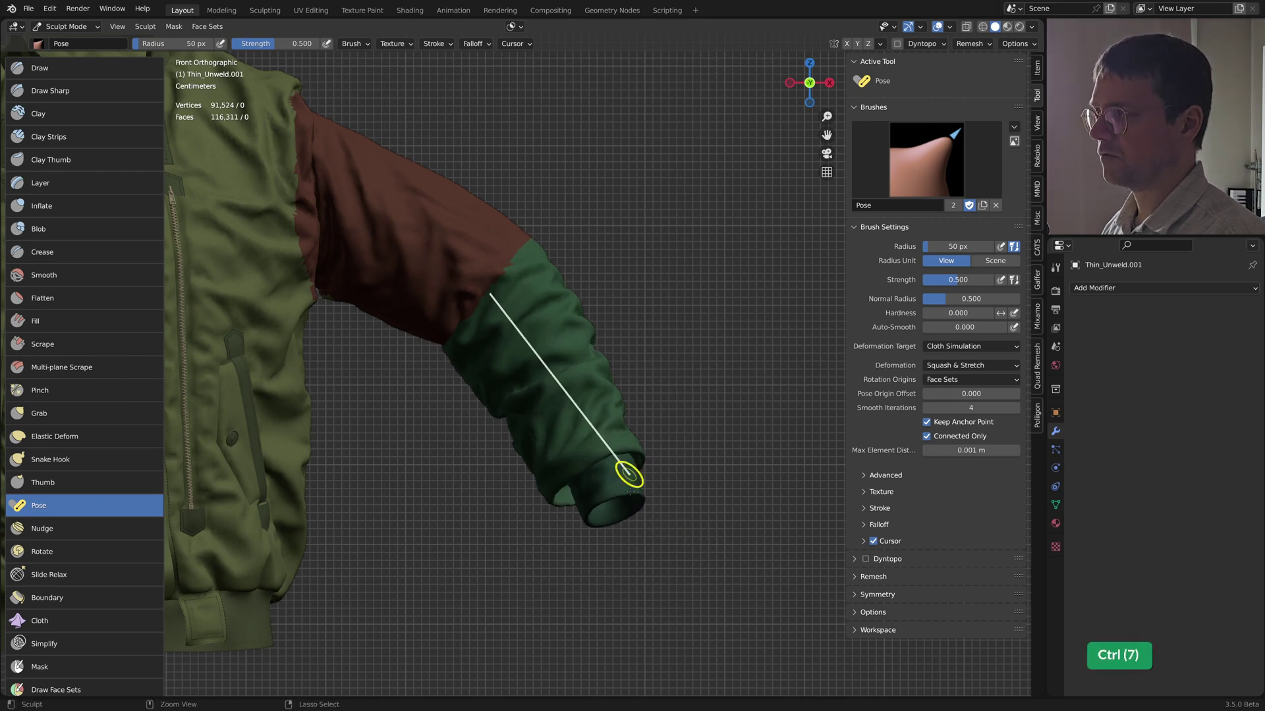
key("ctrl+z")
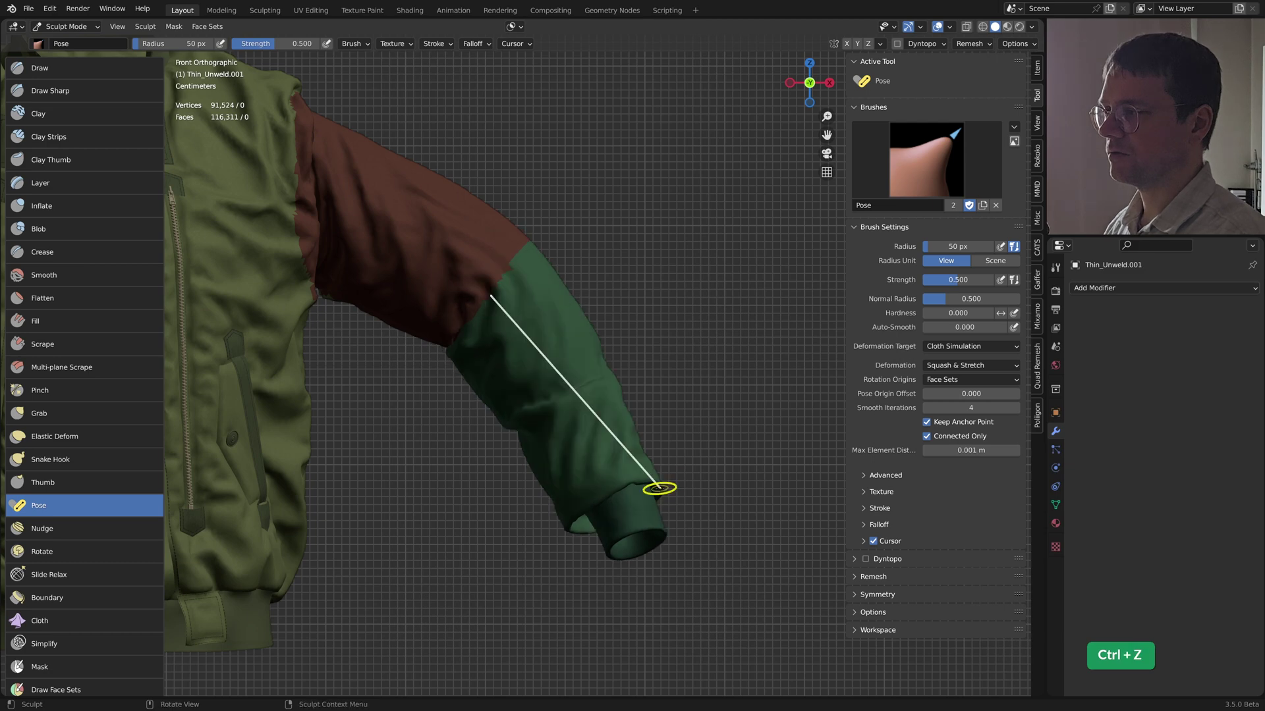
left_click(968, 346)
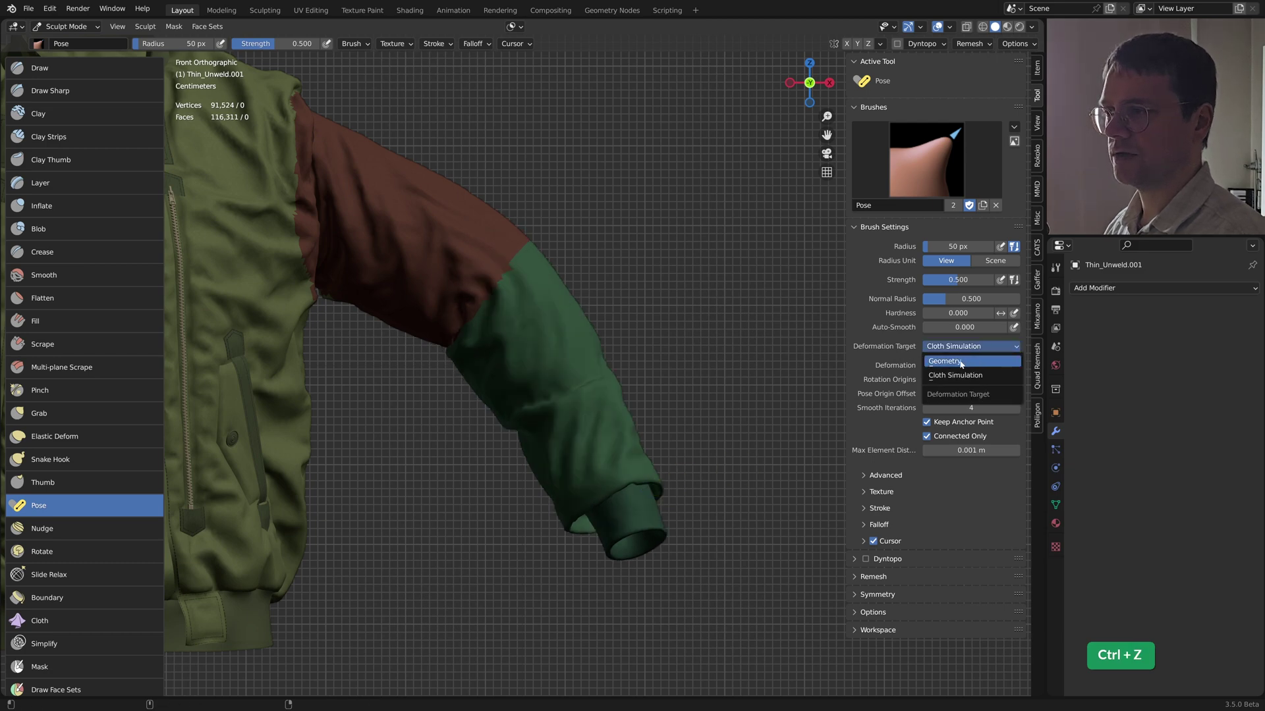
left_click(961, 361)
Stretch and compress the forearm along its length with cloth-simulated Squash & Stretch strokes to wrinkle the fabric.
left_click_drag(630, 531, 650, 570)
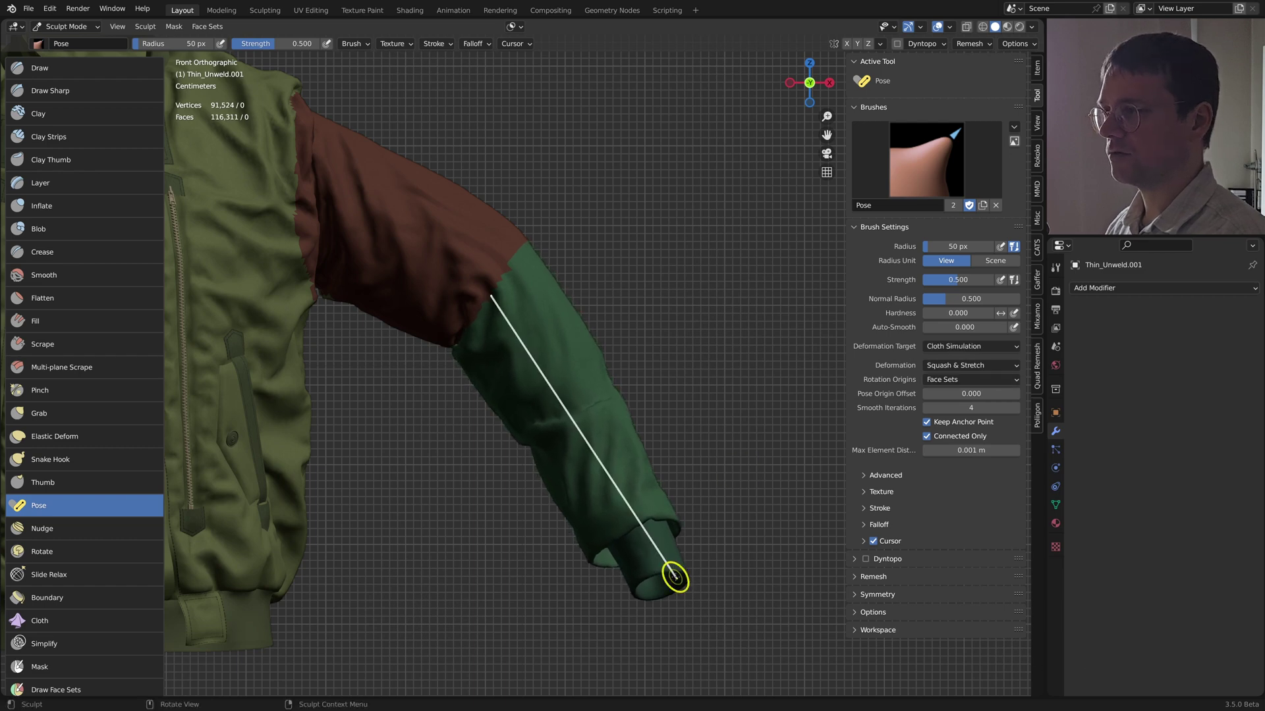
left_click_drag(667, 560, 665, 527)
scroll(593, 474, "down", 4)
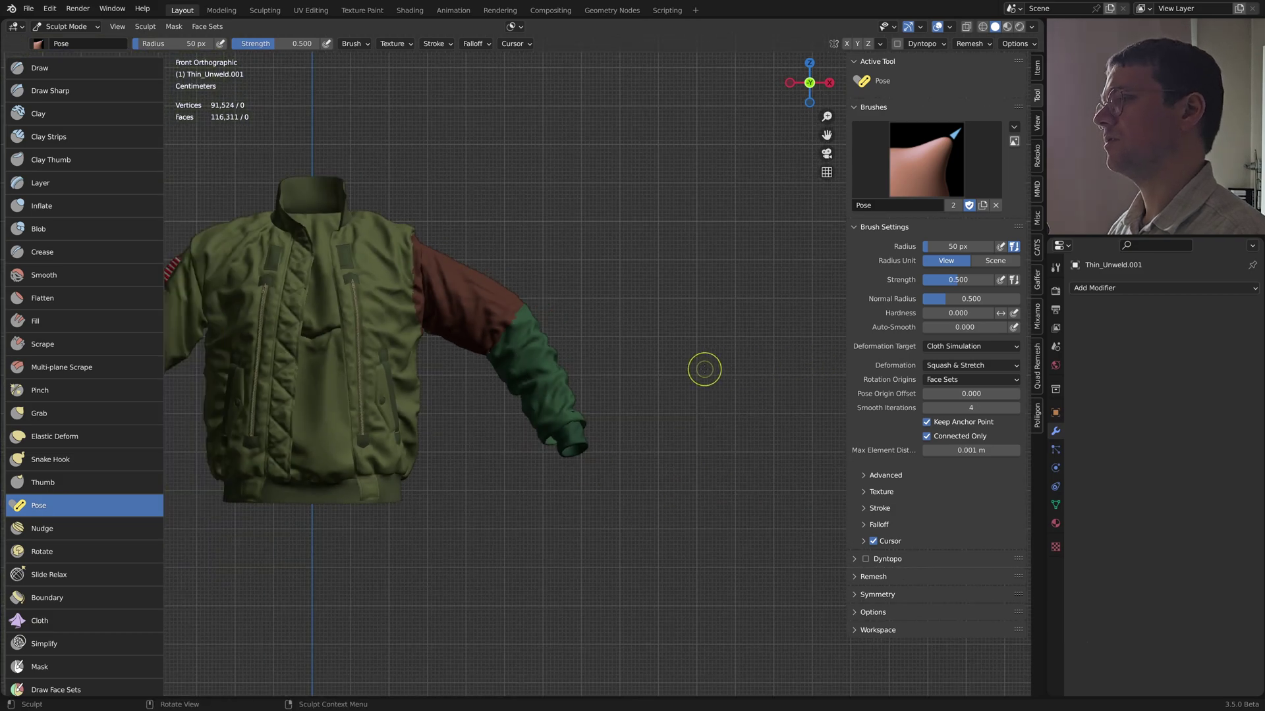
scroll(704, 369, "up", 7)
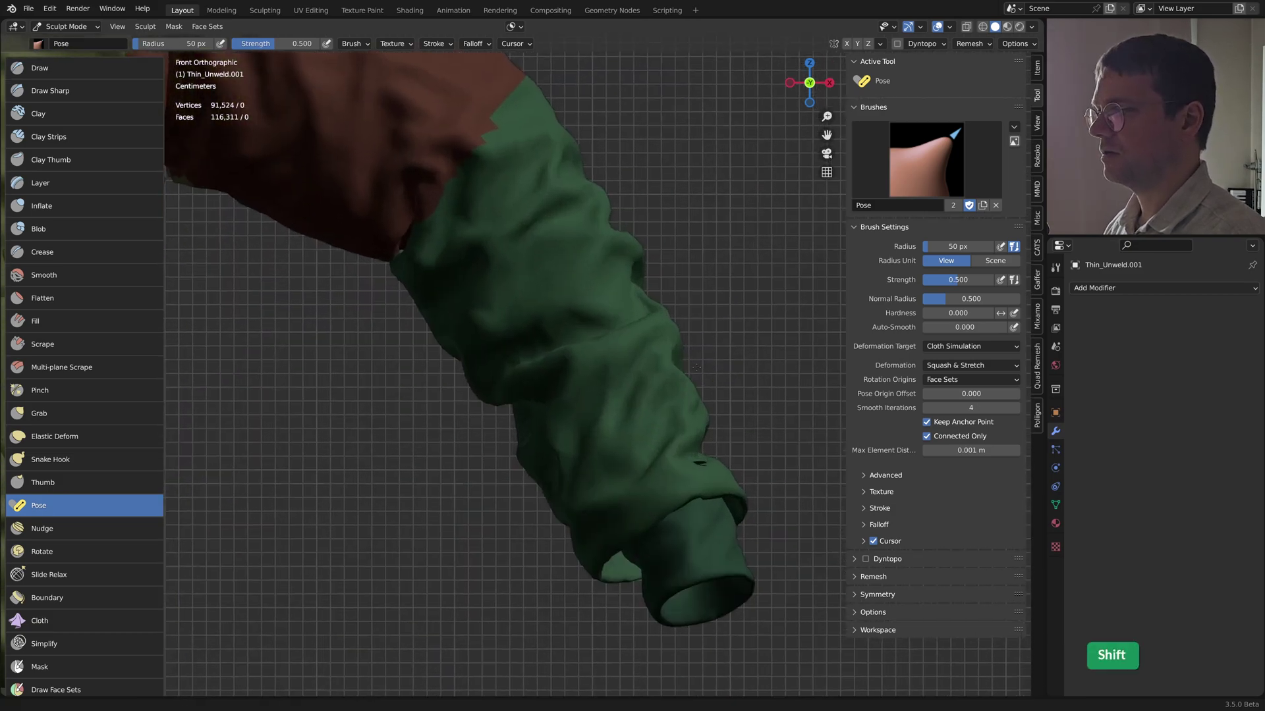
middle_click_drag(696, 367, 689, 342, "shift")
middle_click_drag(689, 395, 646, 423)
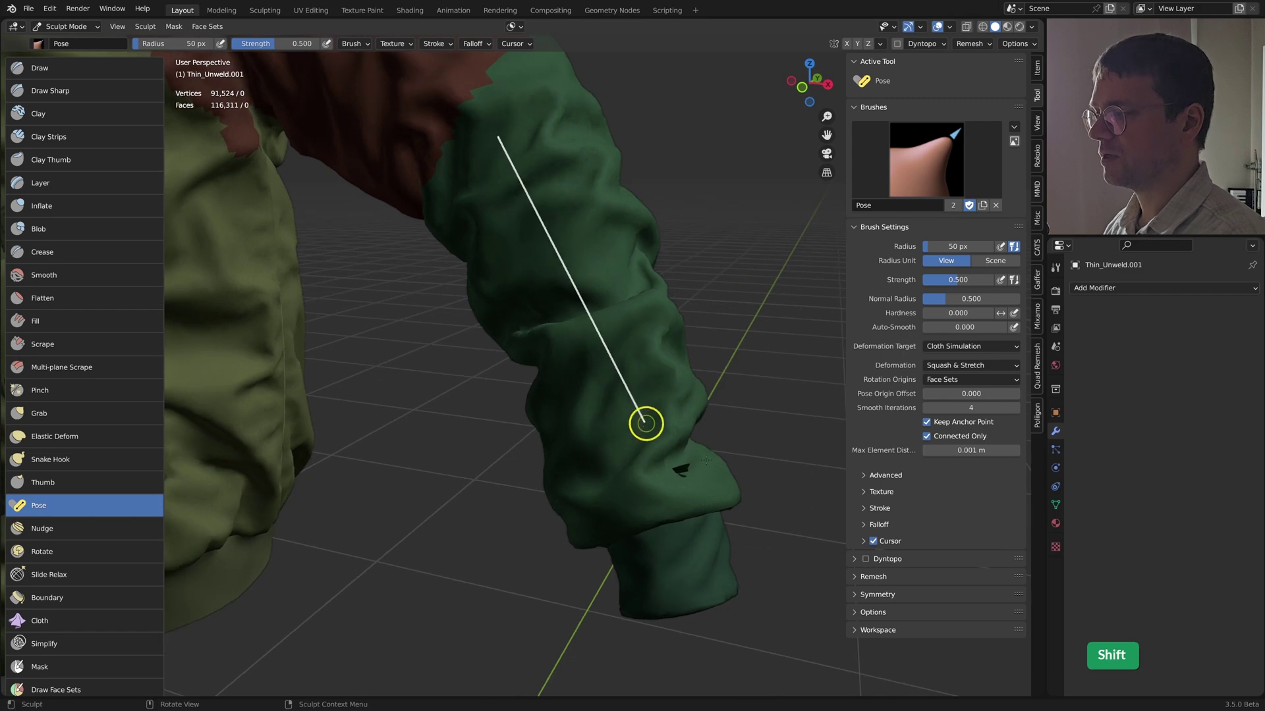
Use the Grab brush with a 120 px radius to pull the sleeve fabric over the dark clipping spot above the cuff.
middle_click_drag(706, 459, 610, 373, "shift")
scroll(619, 402, "up", 3)
mouse_move(635, 430)
middle_mouse_down()
mouse_move(507, 416)
mouse_move(590, 403)
mouse_move(617, 255)
mouse_move(624, 352)
middle_mouse_up()
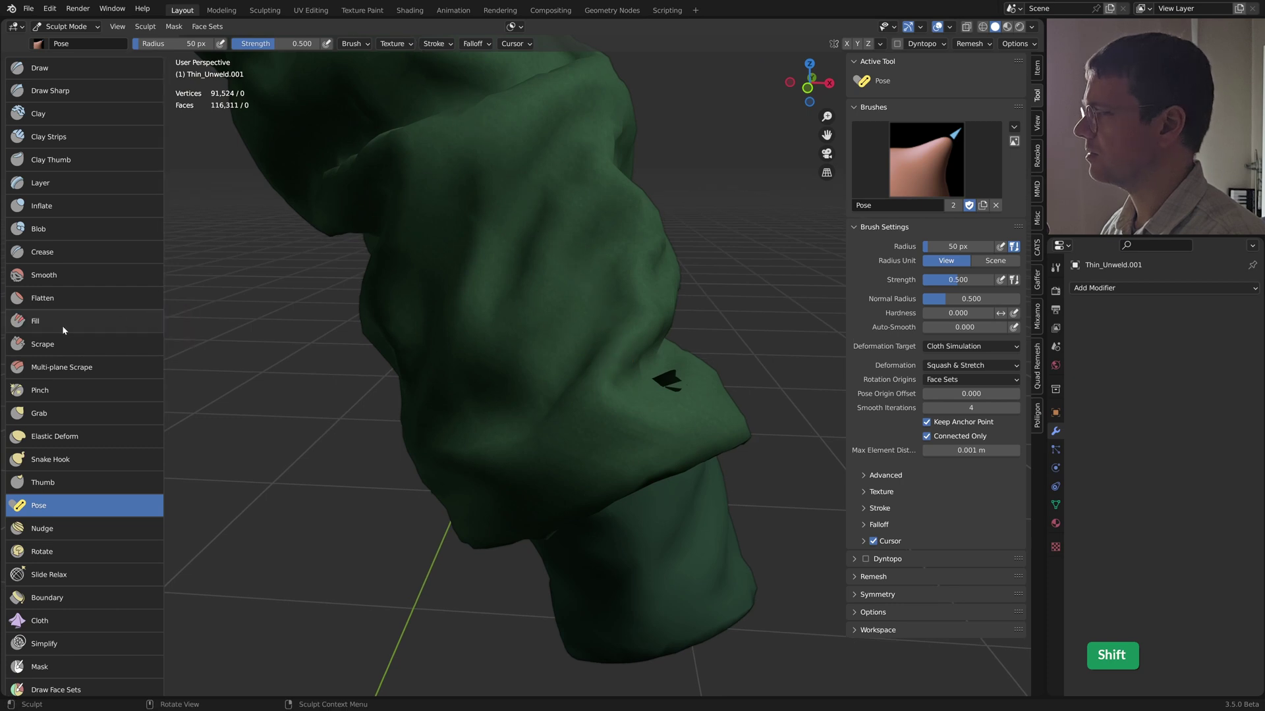
left_click(49, 413)
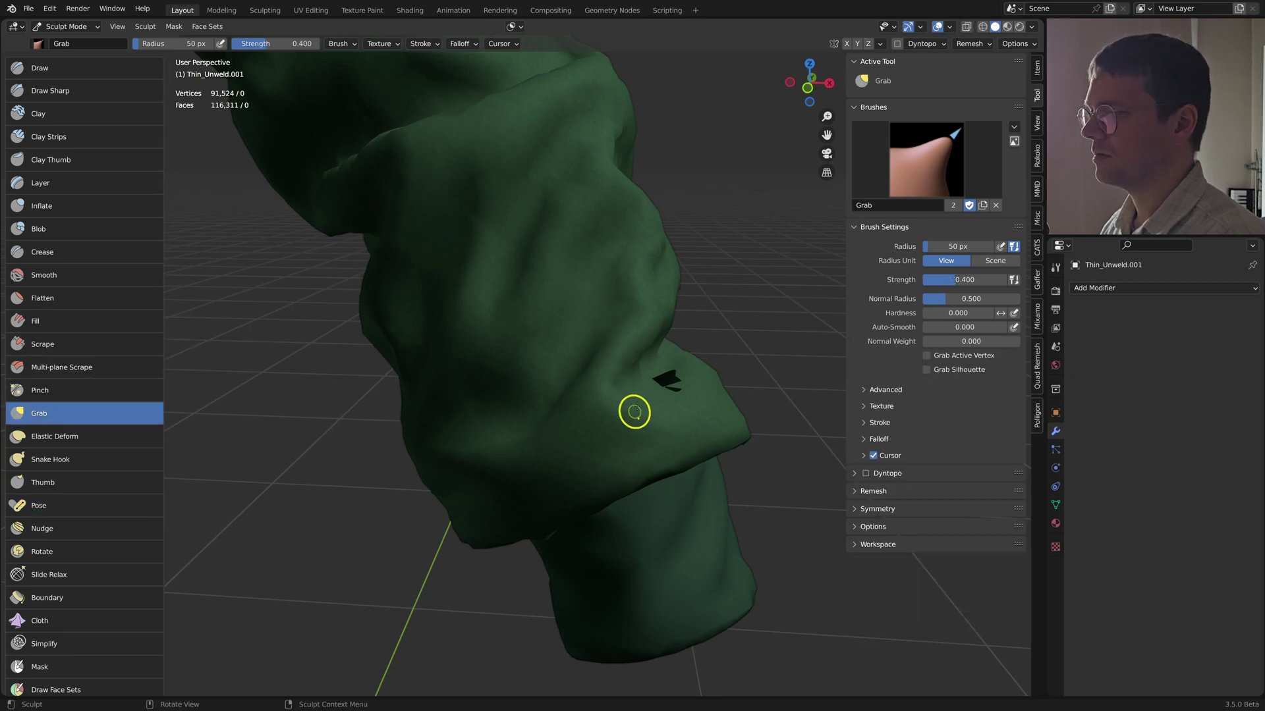
key("f")
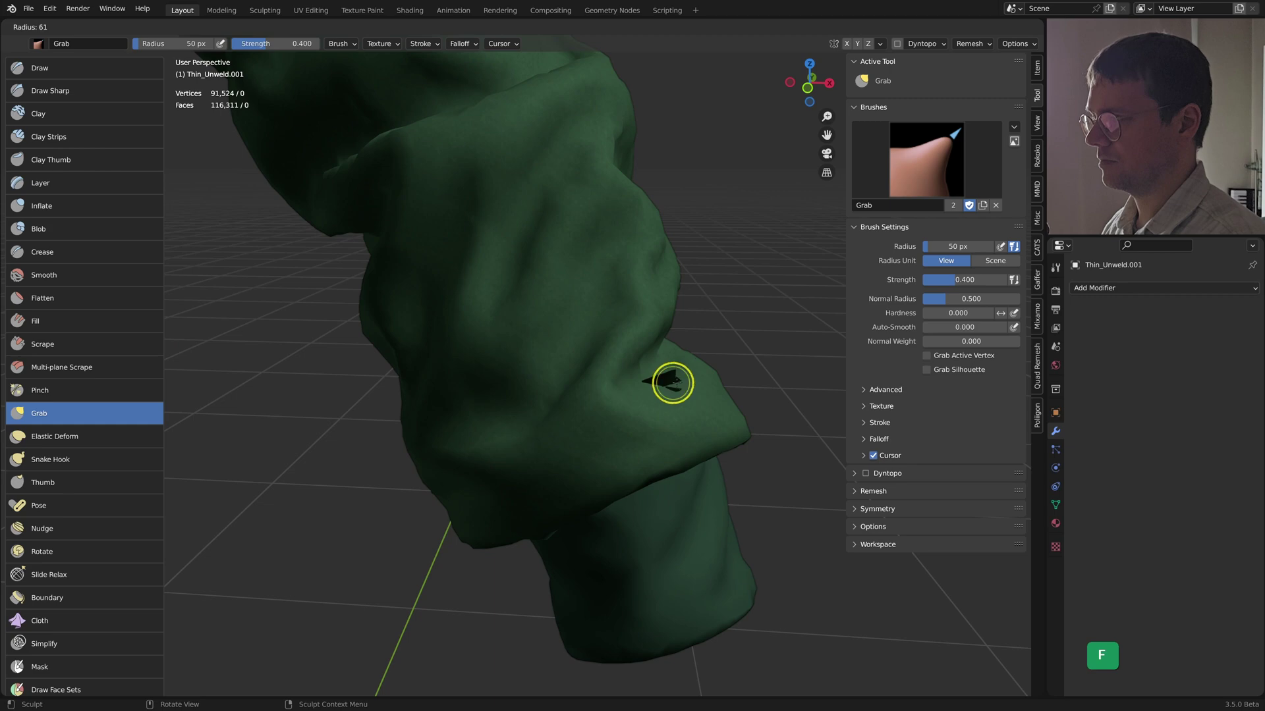
key("shift")
middle_click_drag(685, 354, 637, 419)
middle_click_drag(603, 461, 596, 532)
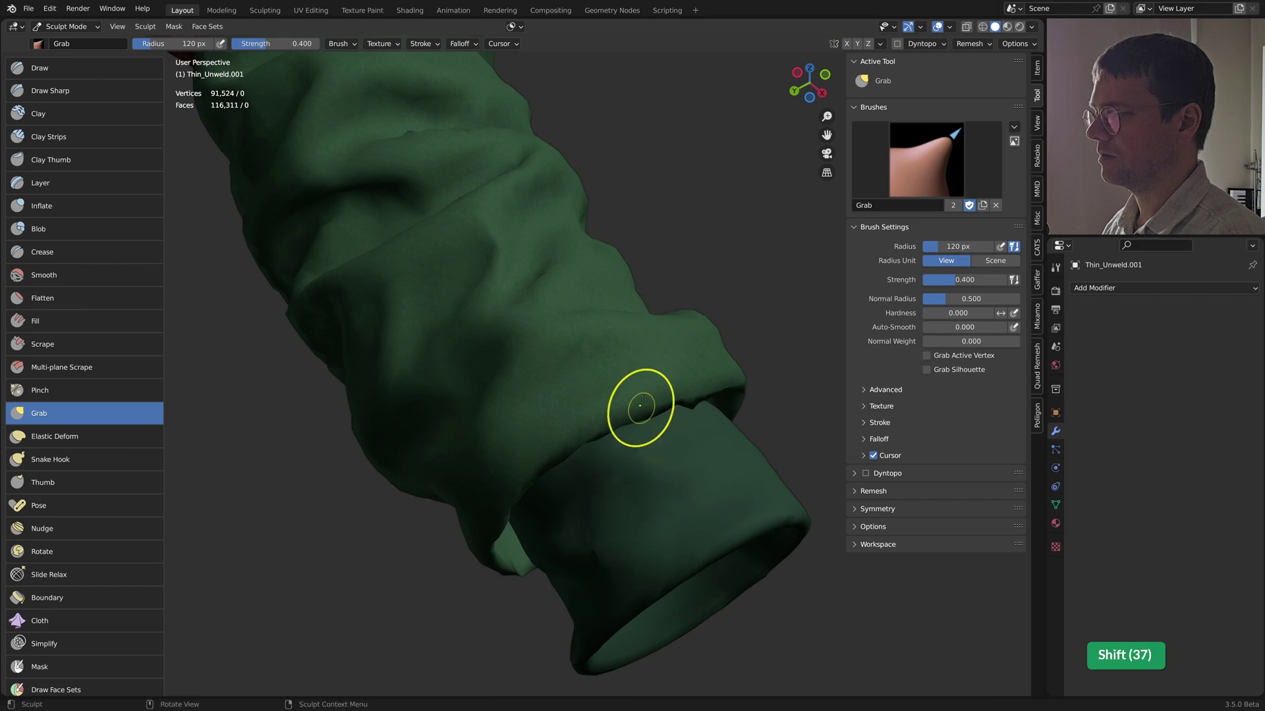
middle_click_drag(640, 406, 587, 497)
Create a single face set from the visible faces and check the sleeve from the shoulder down to the cuff.
scroll(559, 378, "down", 4)
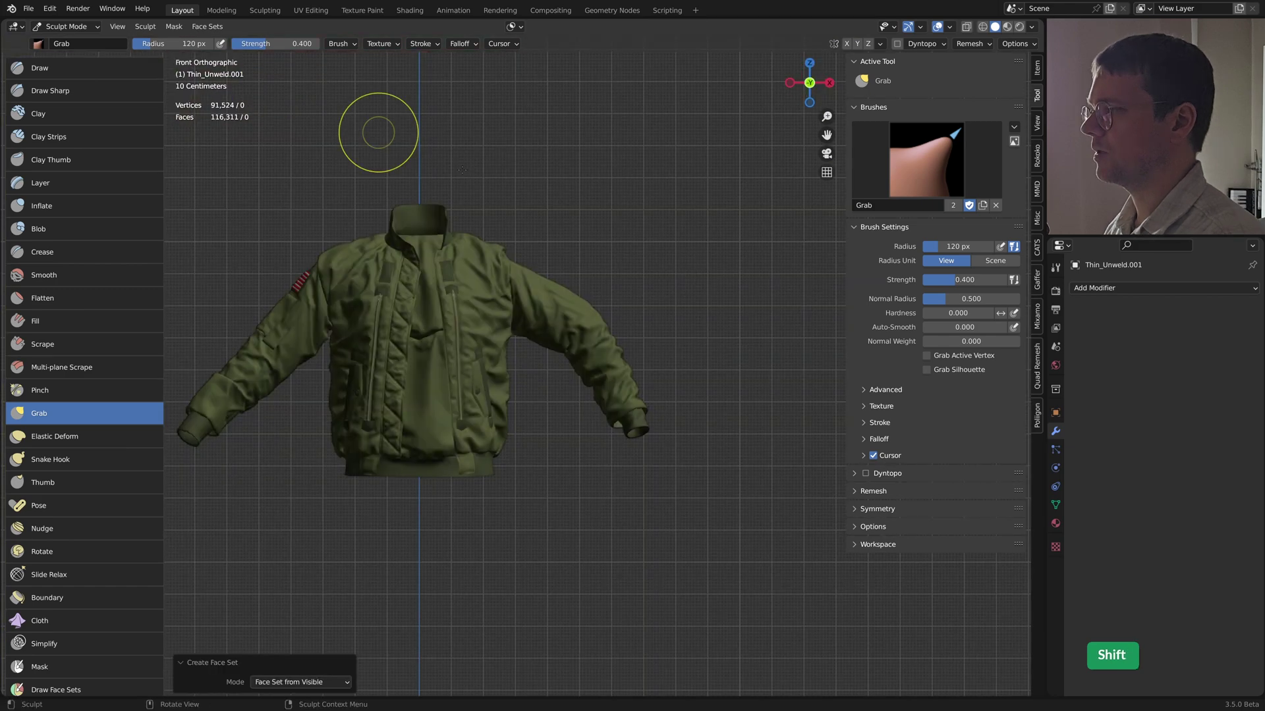
scroll(708, 271, "up", 4)
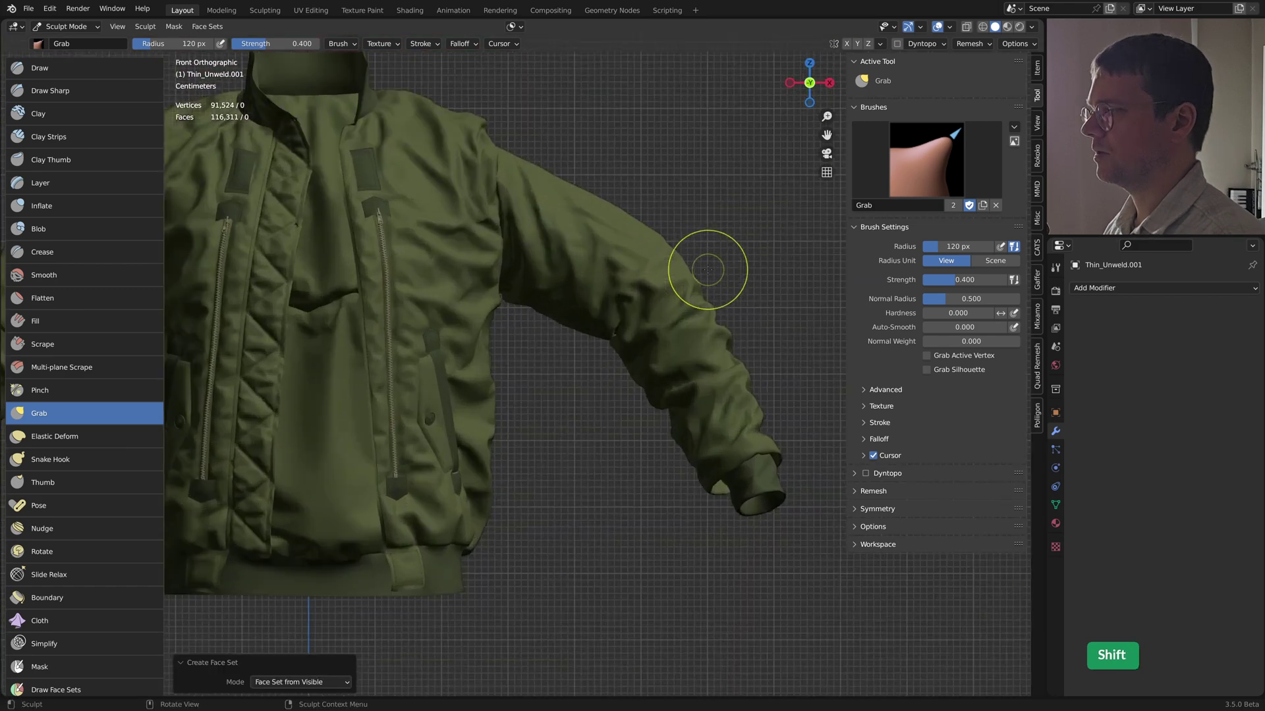
mouse_move(706, 218)
middle_mouse_down()
mouse_move(638, 305)
mouse_move(638, 294)
mouse_move(558, 329)
mouse_move(518, 325)
mouse_move(575, 318)
mouse_move(560, 395)
mouse_move(595, 437)
middle_mouse_up()
middle_click_drag(638, 305, 624, 390)
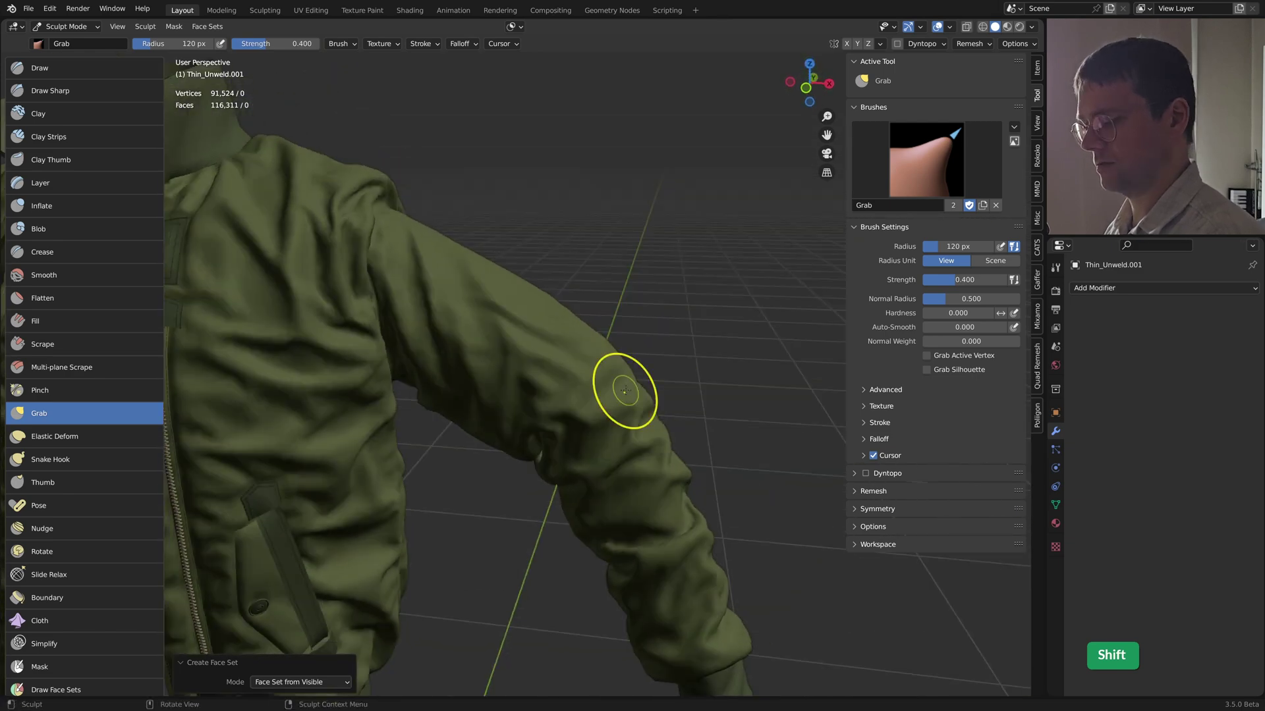
key("KP_1")
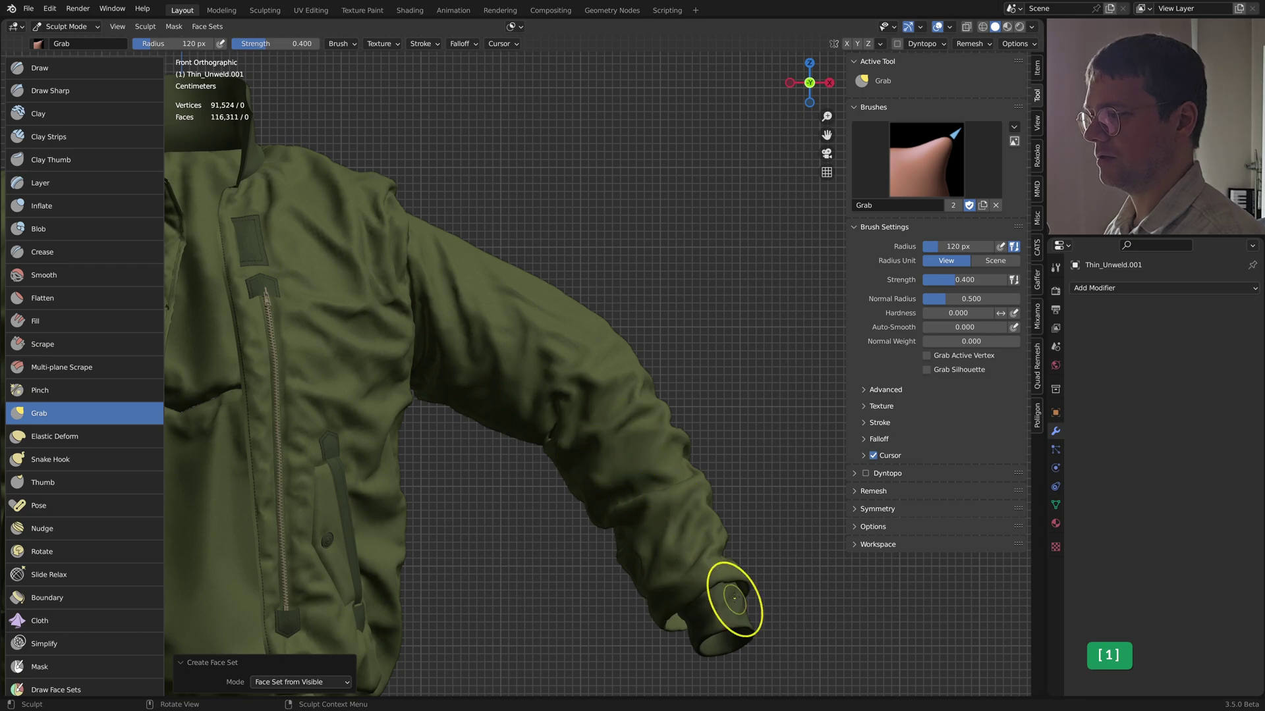
Reveal the hidden shirt and trousers and frame the jacket in the front view.
scroll(691, 560, "down", 5)
key("alt+h")
scroll(723, 208, "up", 1)
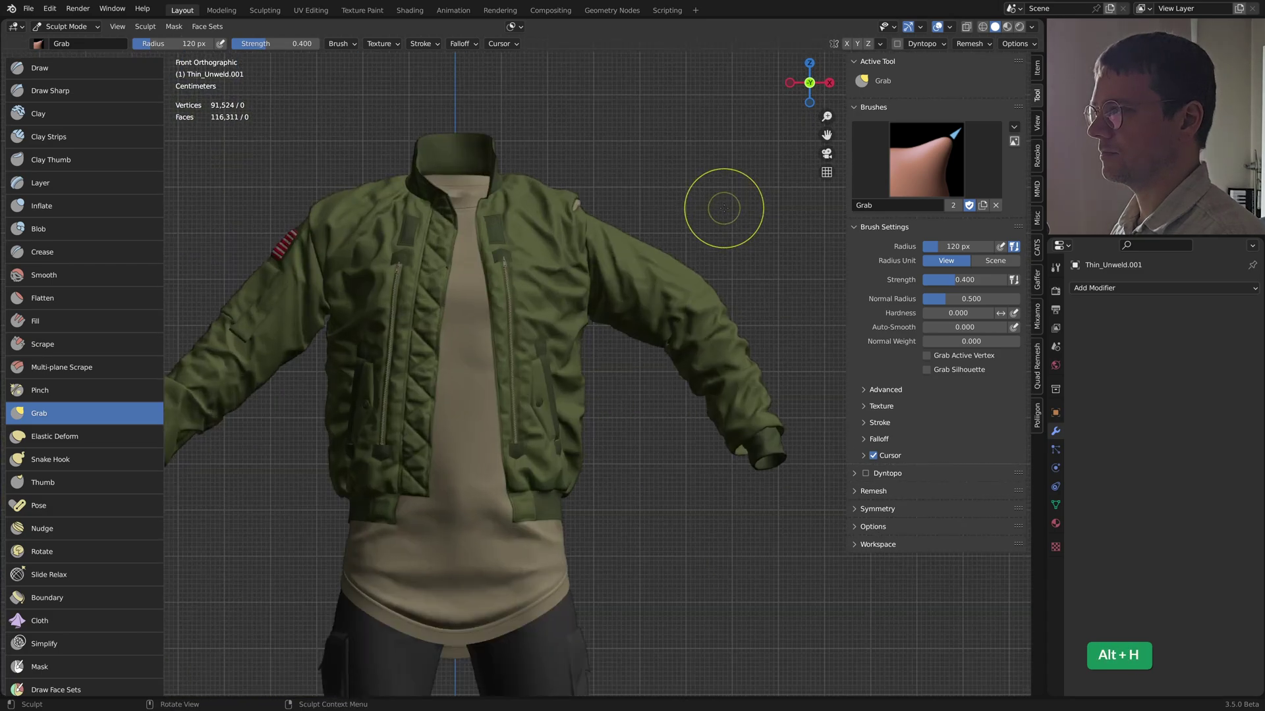
Examine the raised sleeve's shoulder seam and the jacket's chest for shirt fabric clipping through.
scroll(723, 209, "up", 1)
middle_click_drag(720, 198, 619, 322, "shift")
scroll(619, 322, "up", 4)
middle_click_drag(559, 270, 652, 333, "shift")
middle_click_drag(652, 332, 526, 367)
middle_click_drag(480, 311, 580, 290)
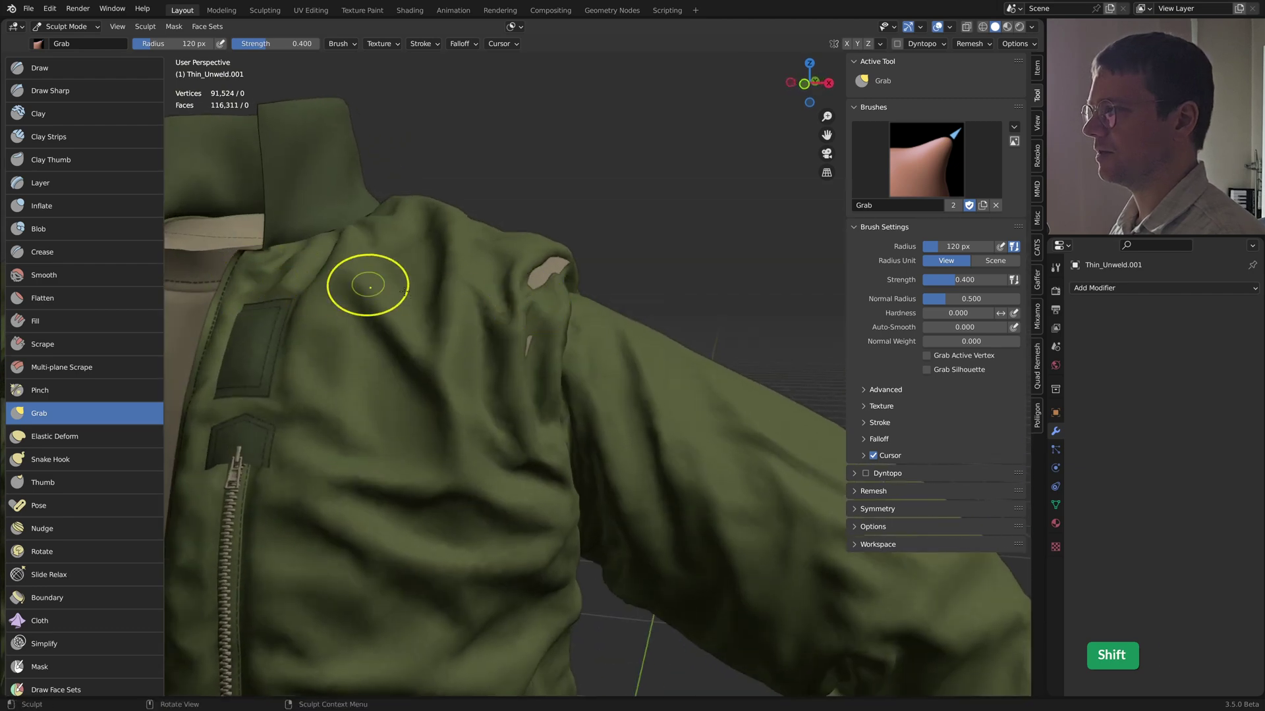
middle_click_drag(370, 288, 567, 294, "shift")
scroll(567, 294, "down", 1)
mouse_move(706, 283)
middle_mouse_down()
mouse_move(689, 281)
mouse_move(656, 322)
middle_mouse_up()
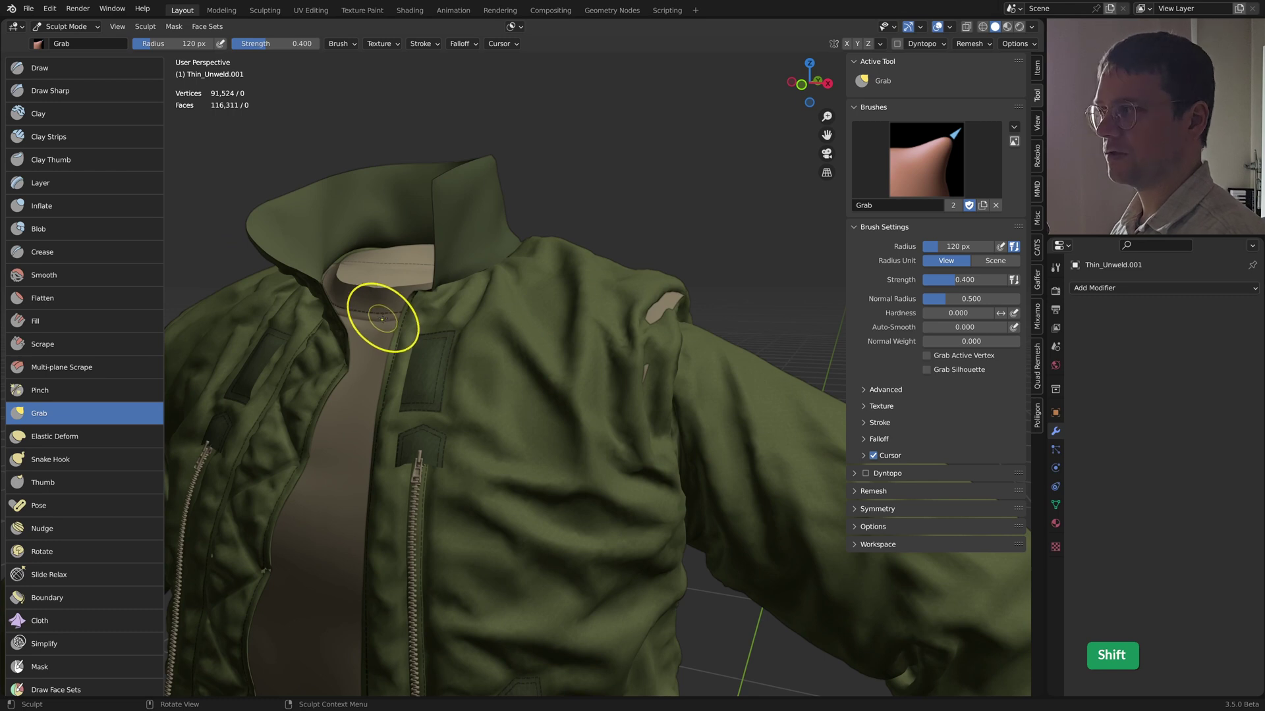
Switch sculpting to the inner shirt with its hidden geometry revealed, and set the Grab brush radius to 182 px.
key("alt+q")
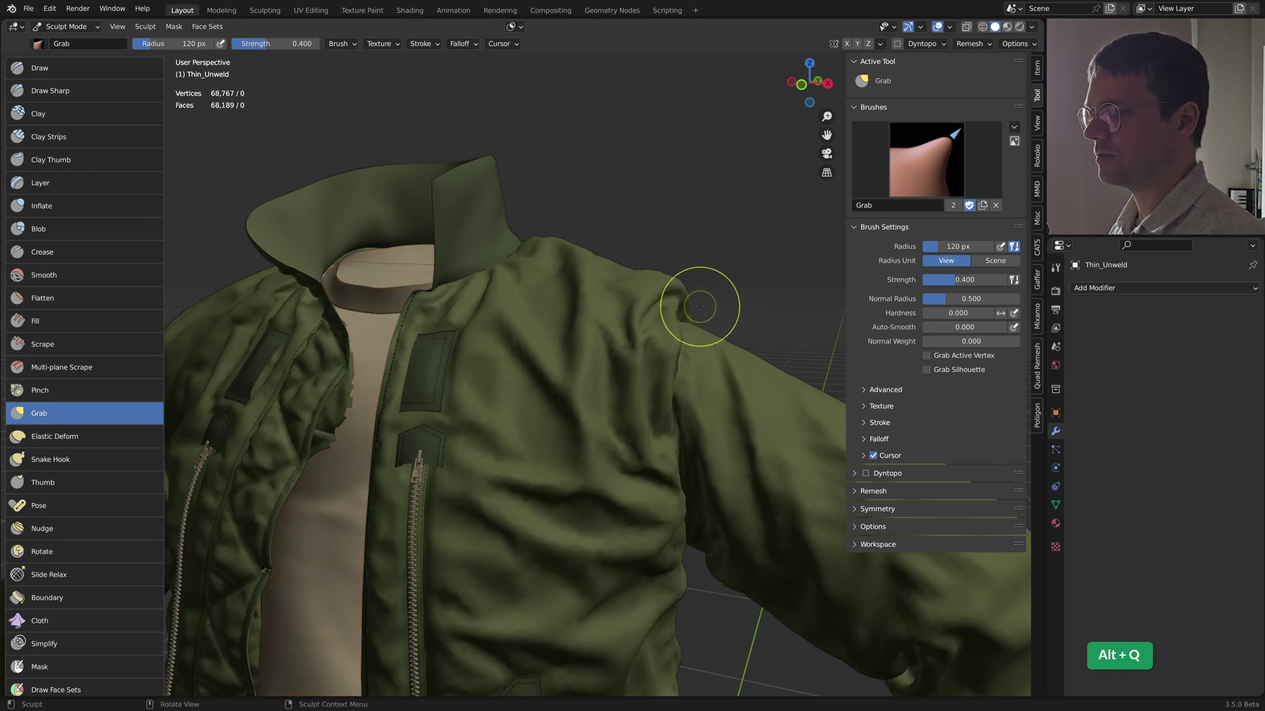
key("alt+h")
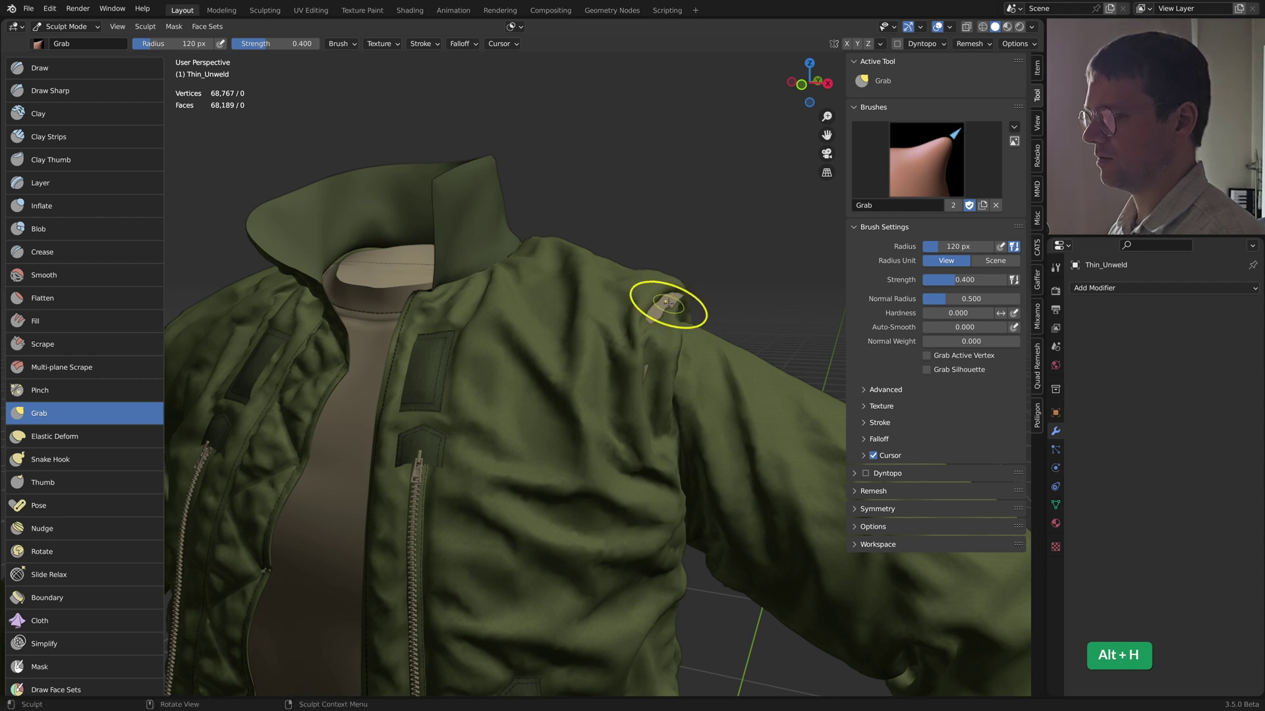
key("f")
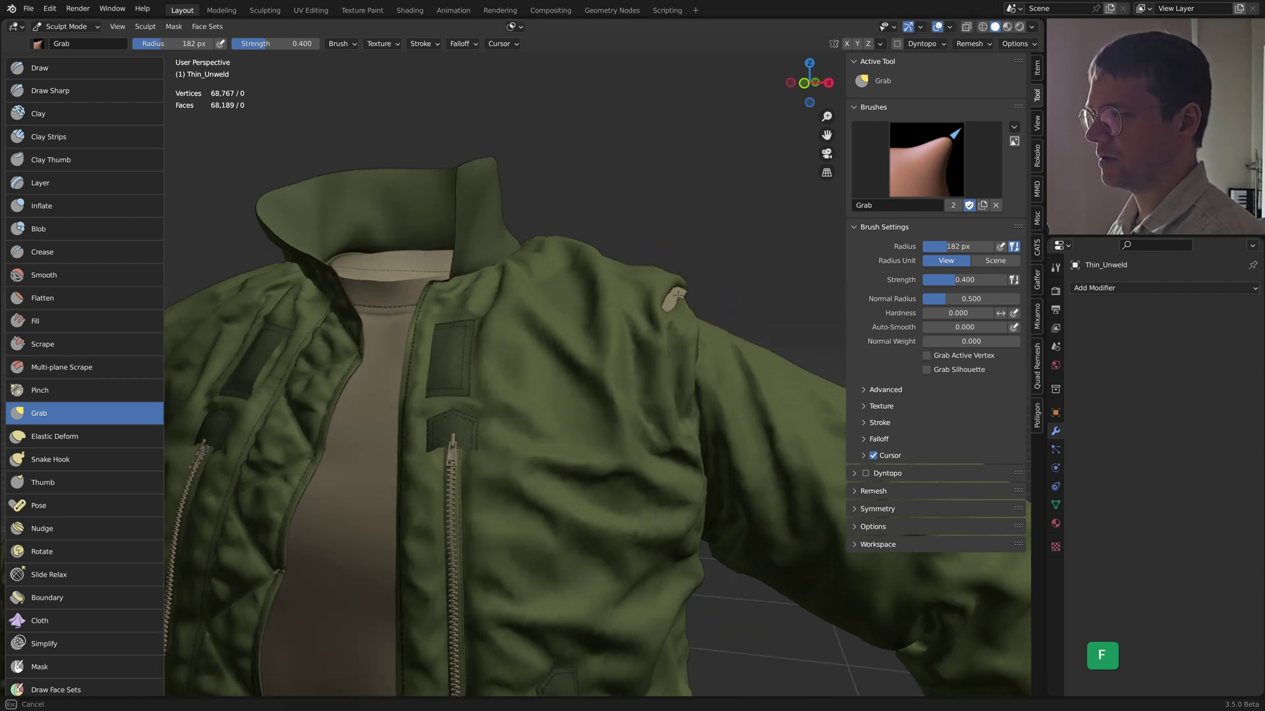